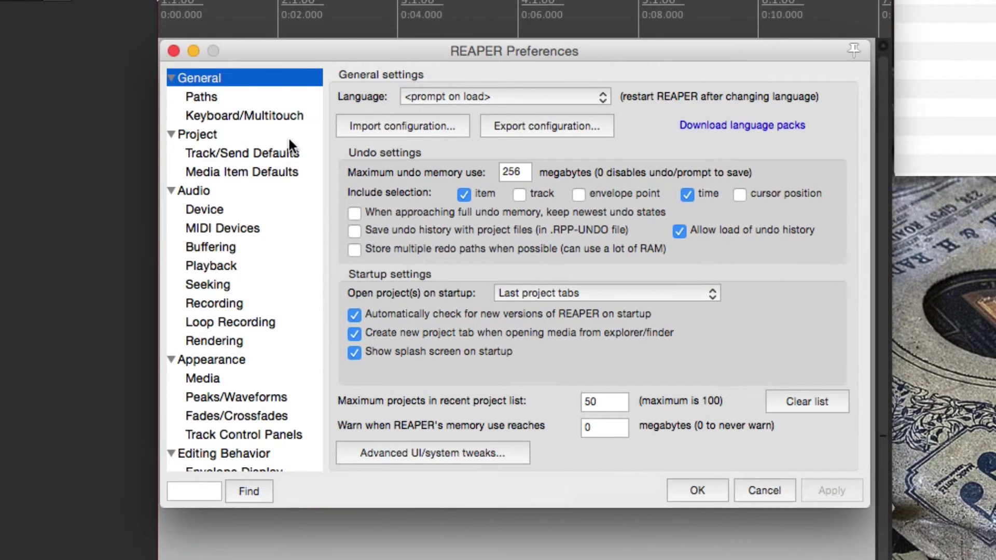
Step: Test the prompt-to-save-new-projects preference with a new project, then turn it back off
click(288, 137)
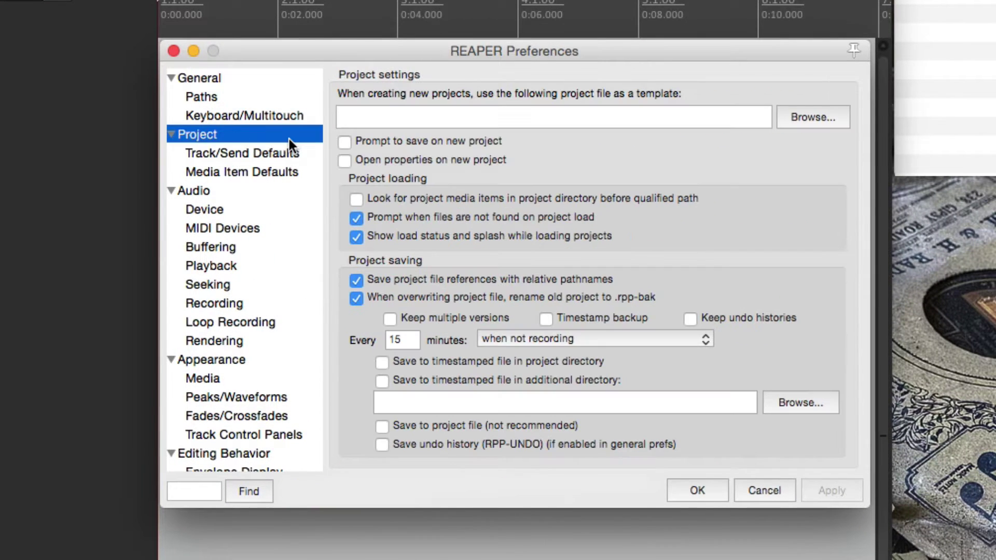
click(343, 142)
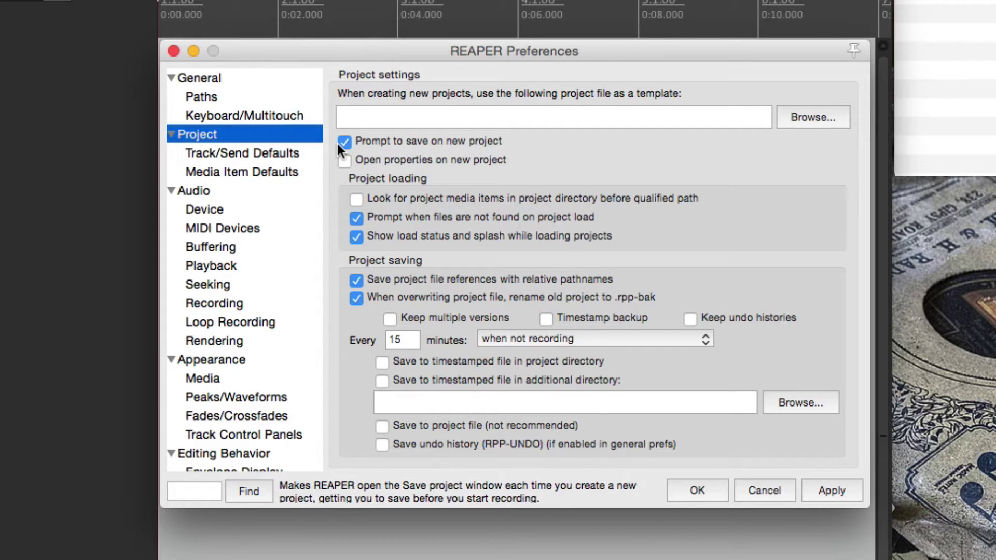
key(Return)
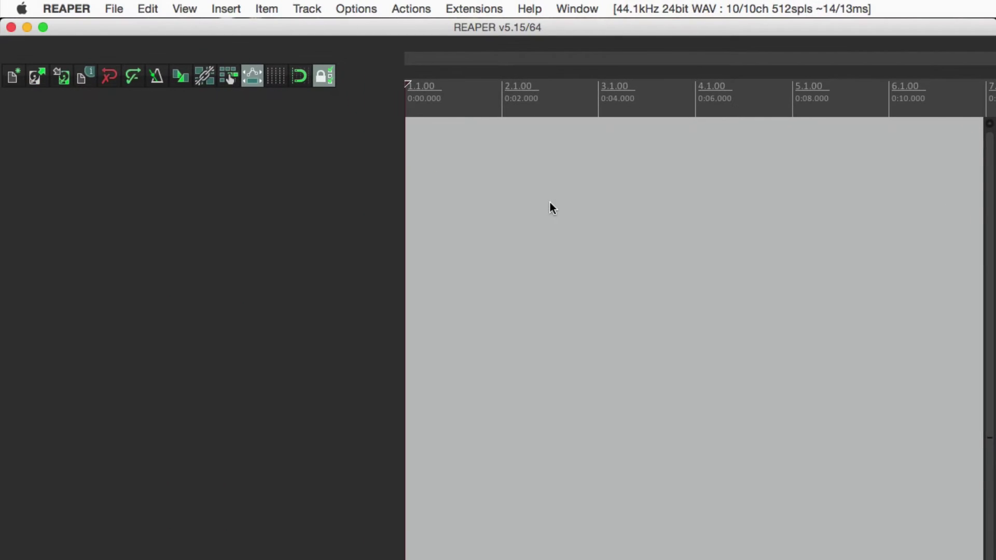
click(114, 9)
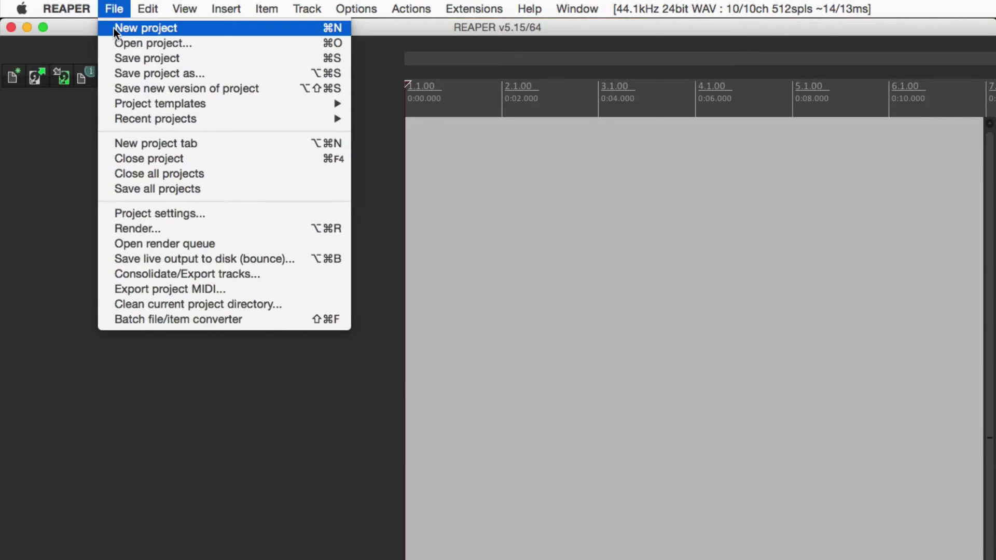
click(113, 27)
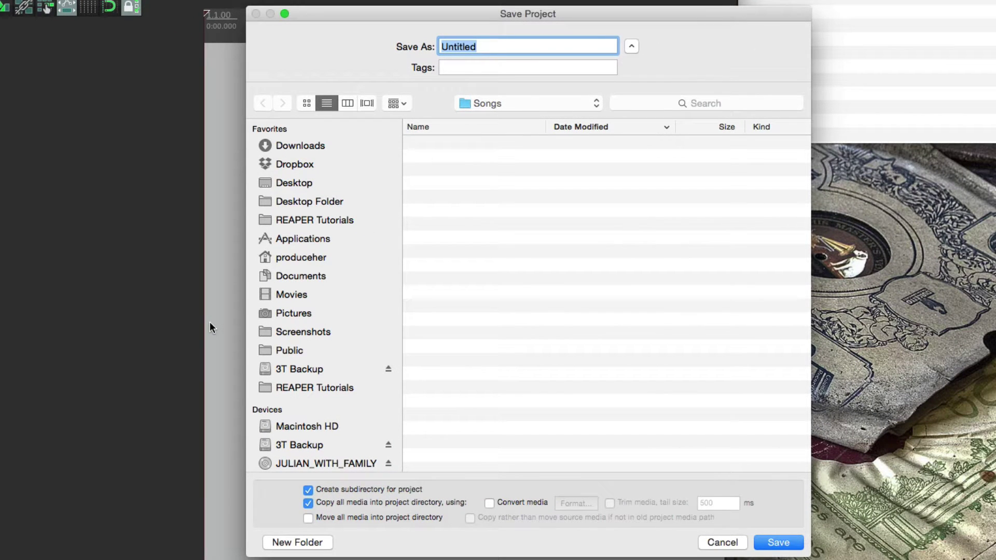
key(Escape)
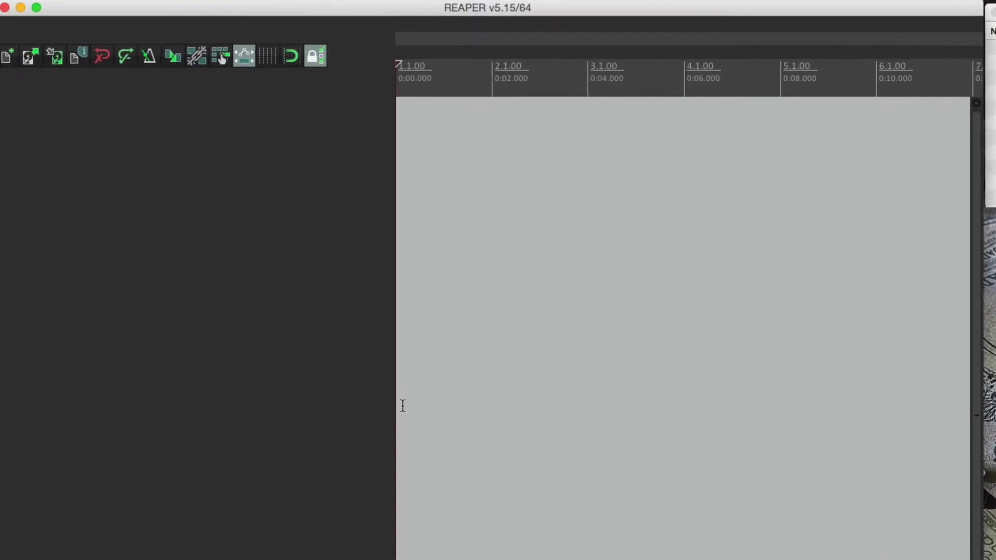
key(super+comma)
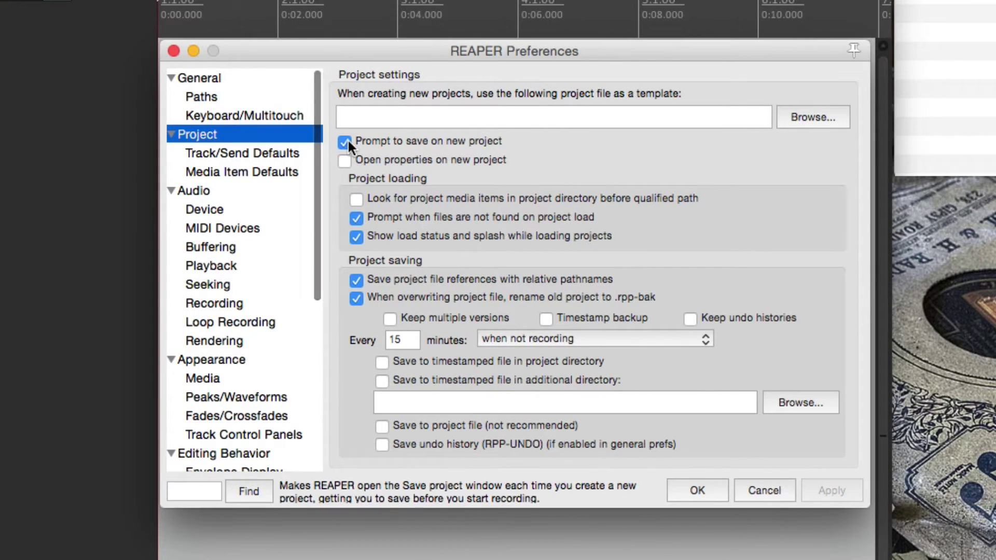
click(345, 142)
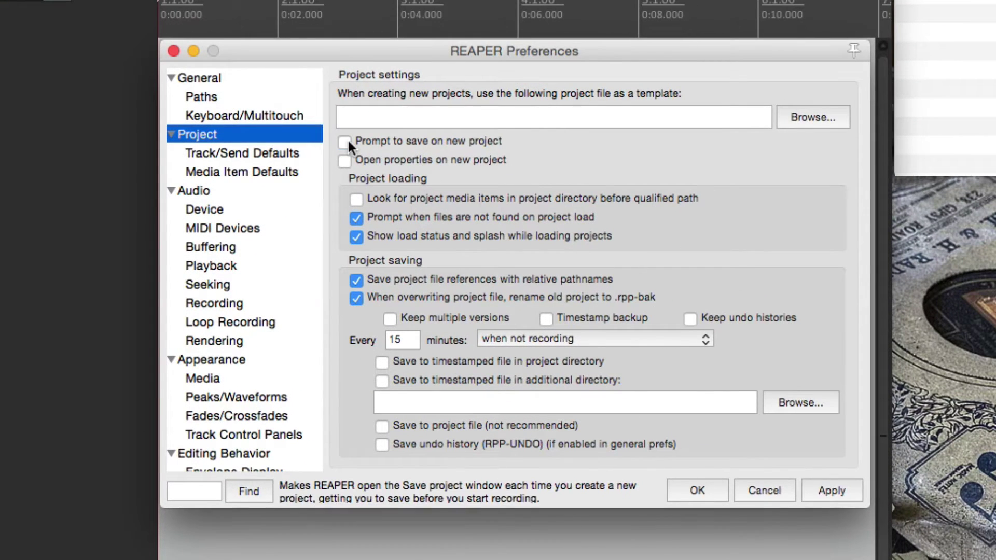
key(Return)
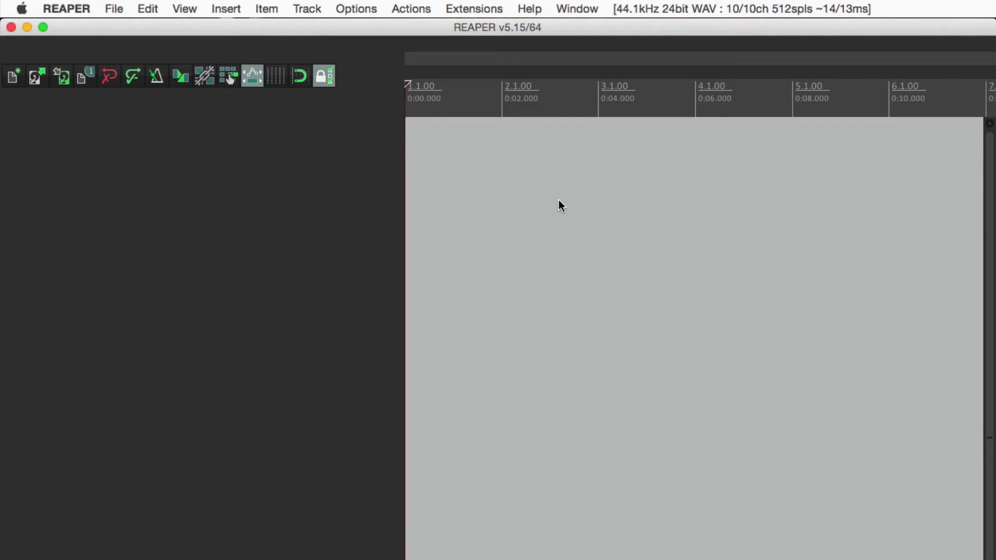
Step: Save the project as 'Song 1' in Documents > Songs with its own subfolder, copying all media
click(115, 8)
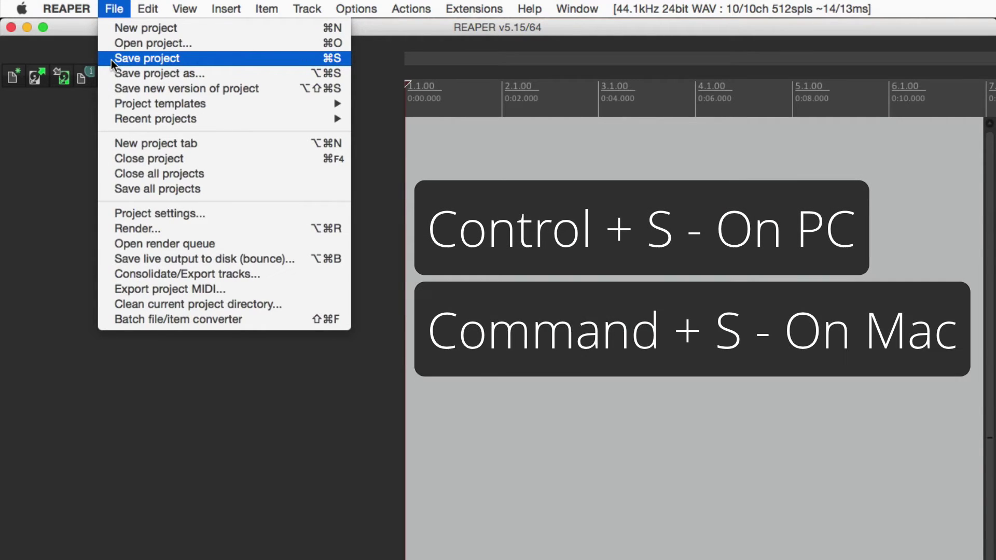
click(111, 60)
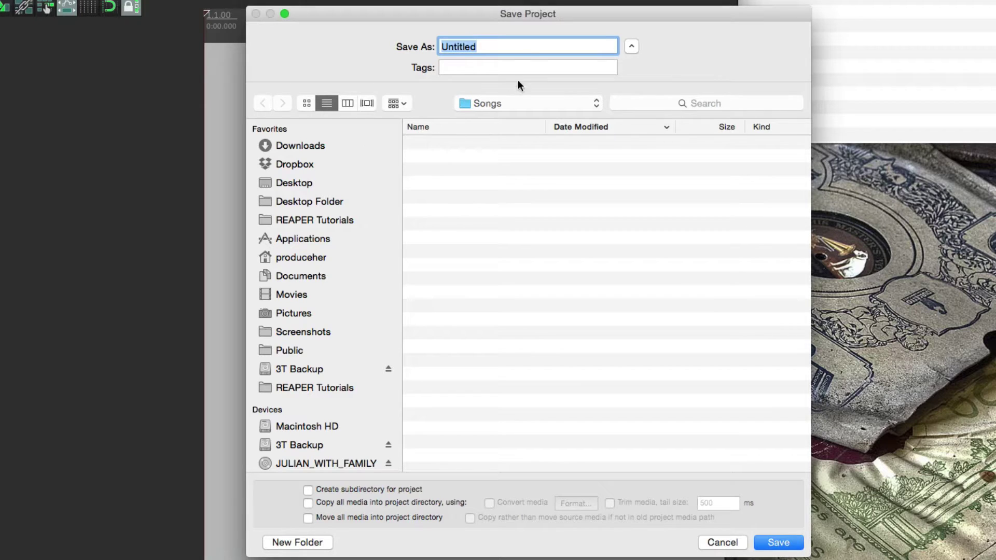
text(Song 1)
click(351, 274)
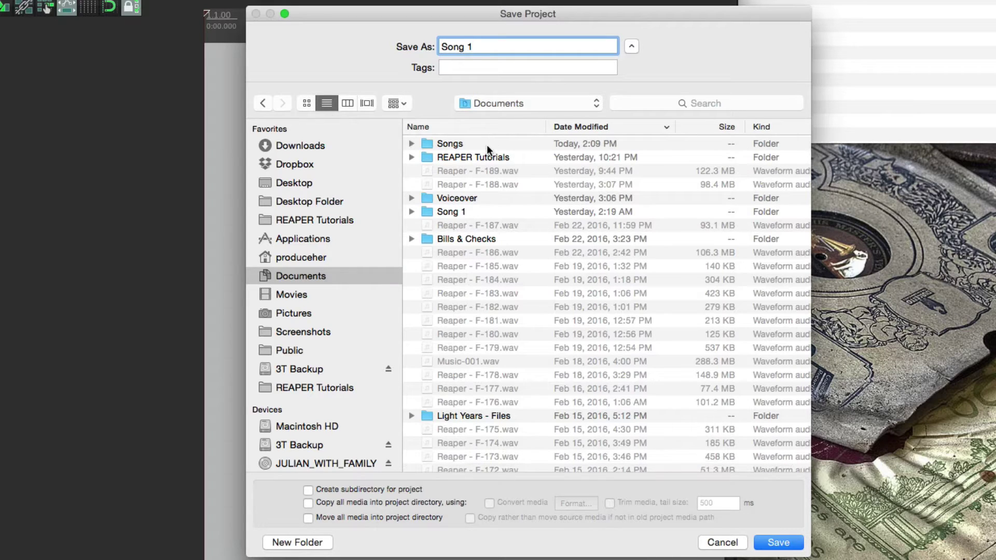
double_click(486, 145)
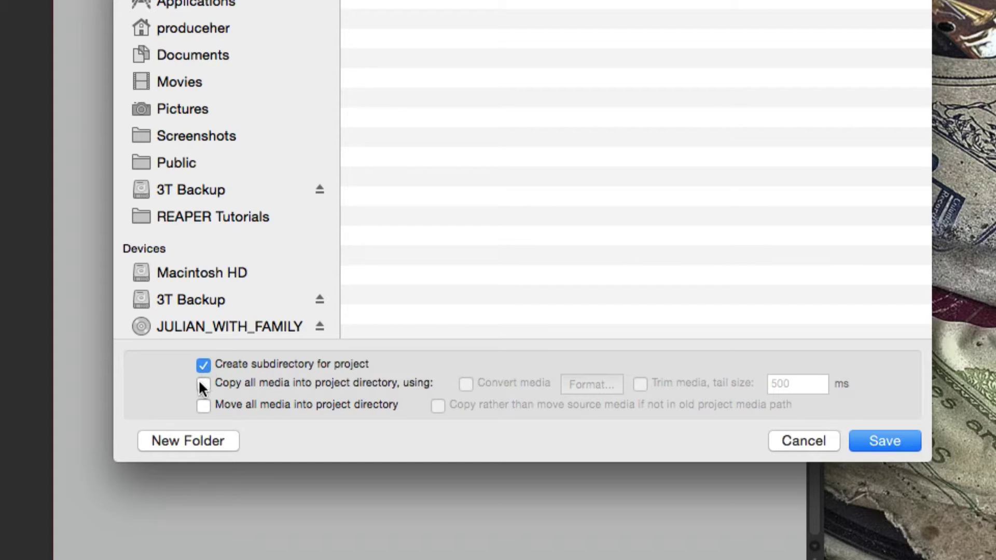
click(203, 384)
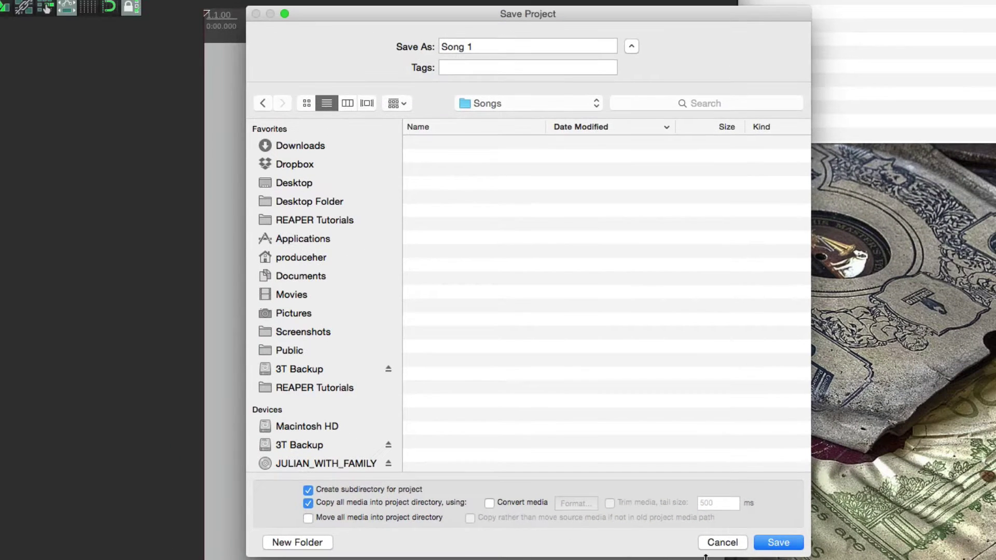
click(778, 542)
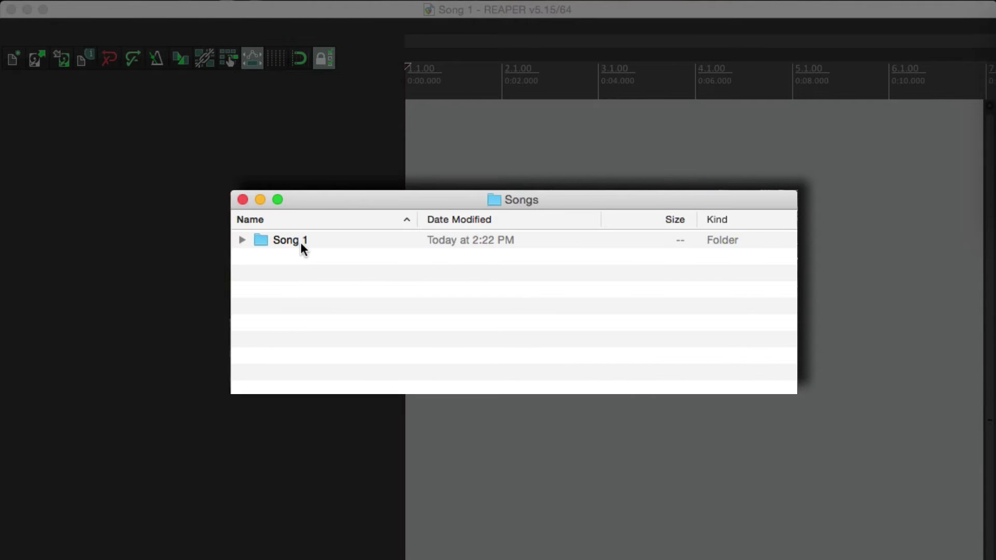
double_click(261, 241)
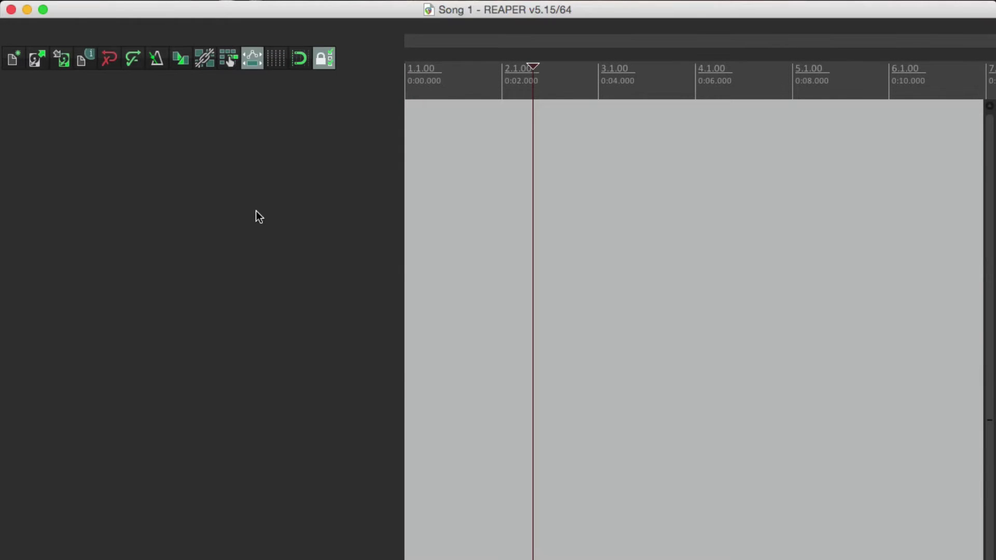
Step: Add a new track, set its input to mono Mic 2, and arm it for recording
double_click(256, 210)
click(243, 139)
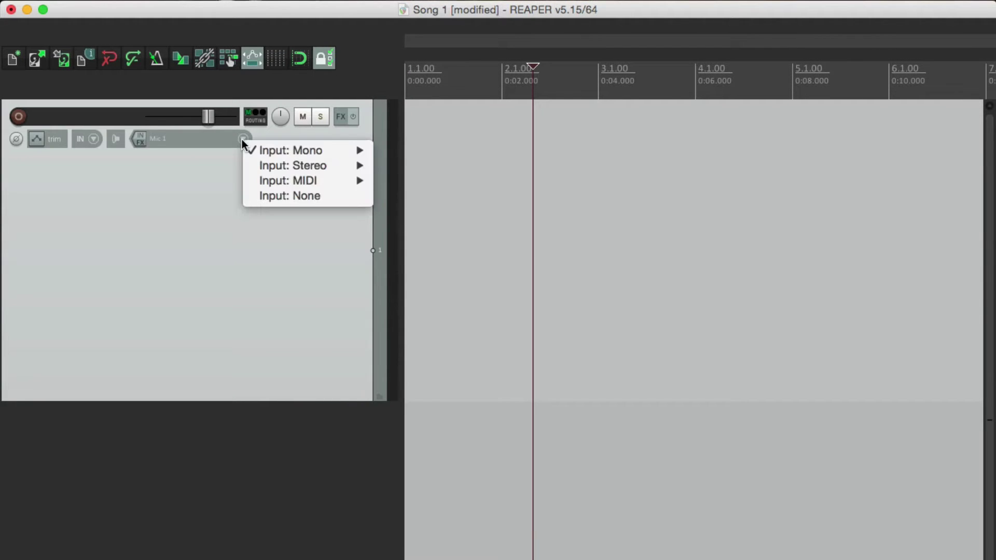
mouse_move(248, 149)
click(413, 165)
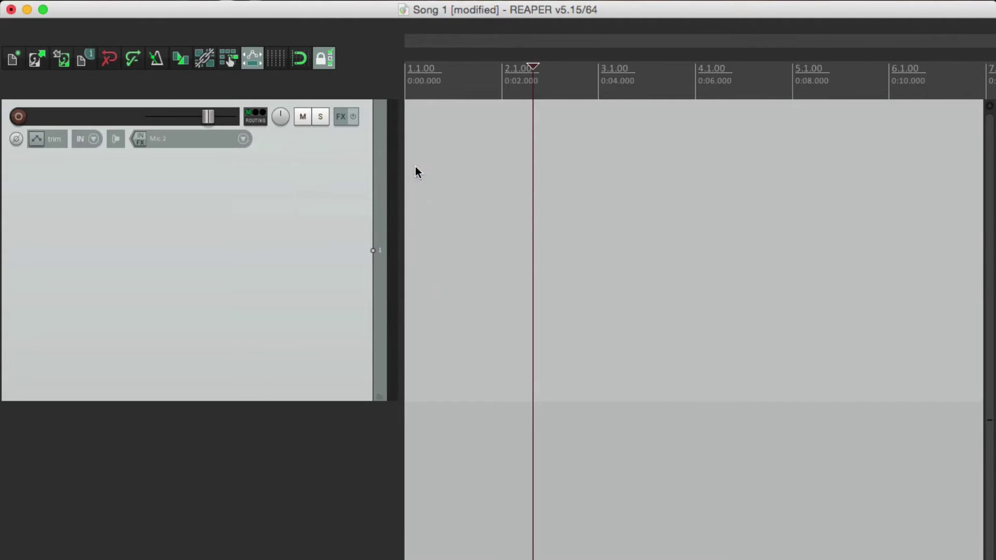
click(454, 176)
click(18, 117)
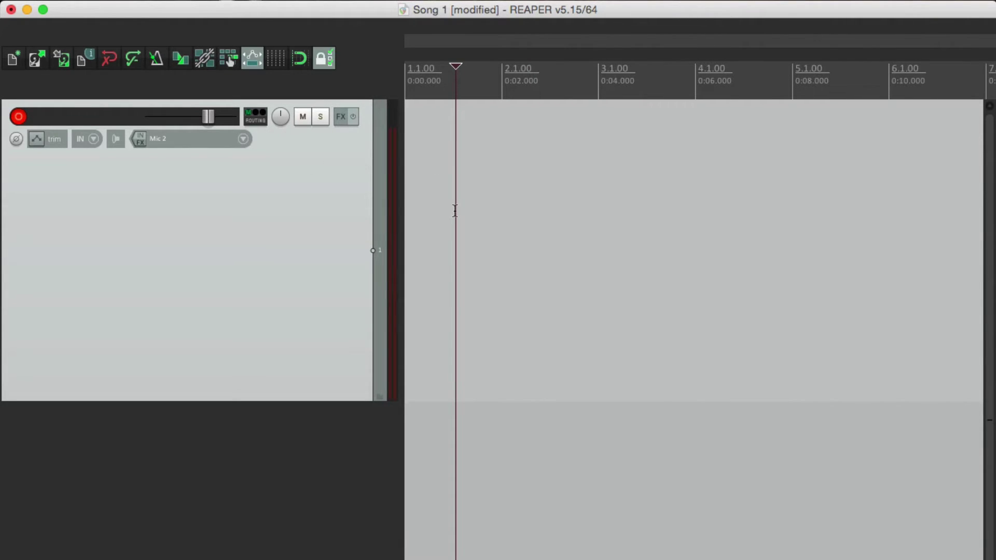
Step: Record four short takes at successive positions, starting around 0, 2.1, 3.1 and later
key(ctrl+r)
key(space)
click(530, 223)
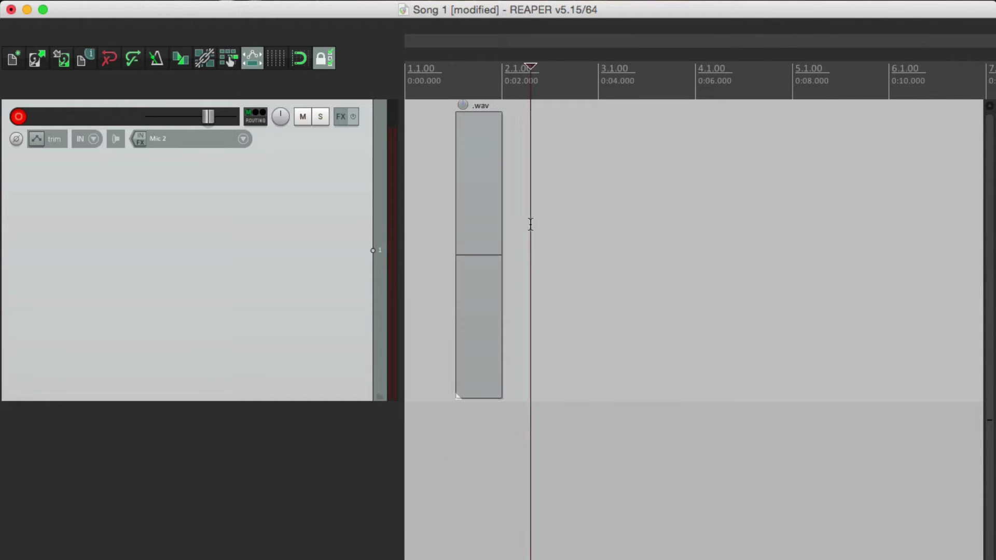
key(ctrl+r)
key(space)
click(598, 222)
key(ctrl+r)
key(space)
click(666, 213)
key(ctrl+r)
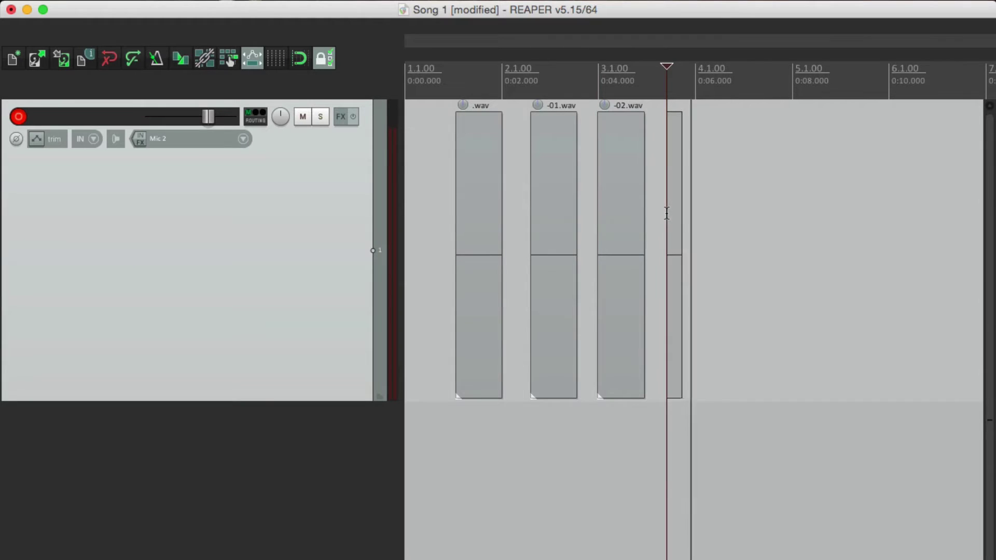
key(space)
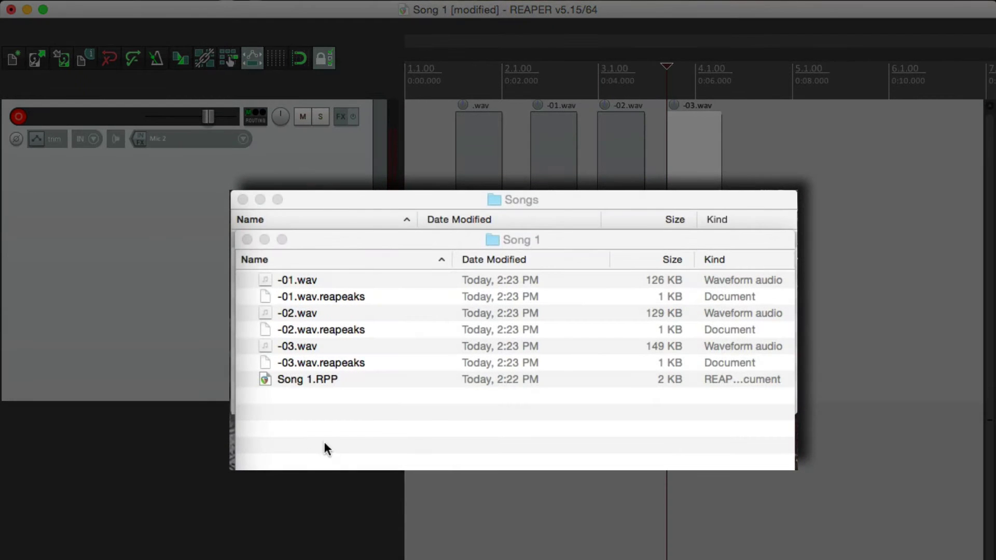
Step: Inspect the Song 1 folder for the new WAV, .reapeaks and Song 1.RPP files
click(335, 445)
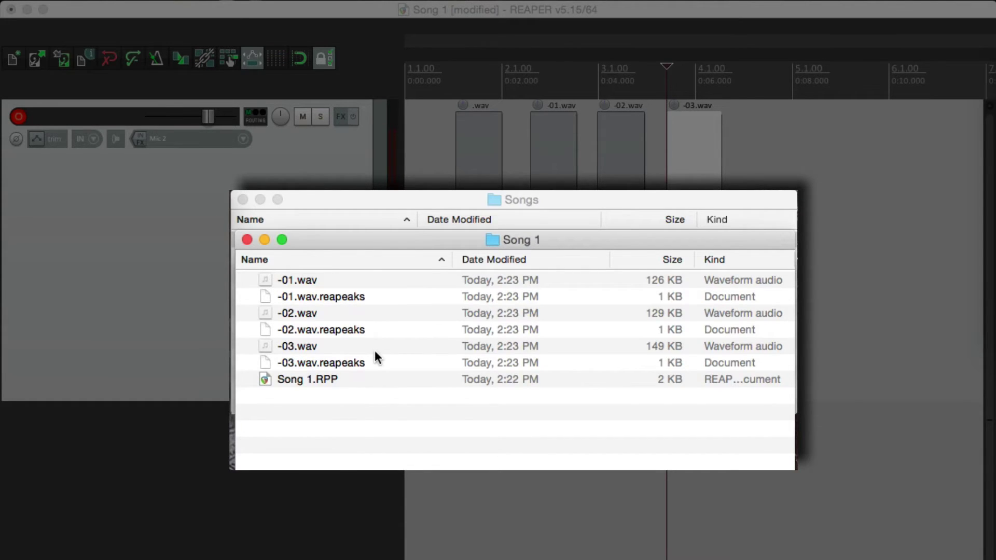
click(379, 332)
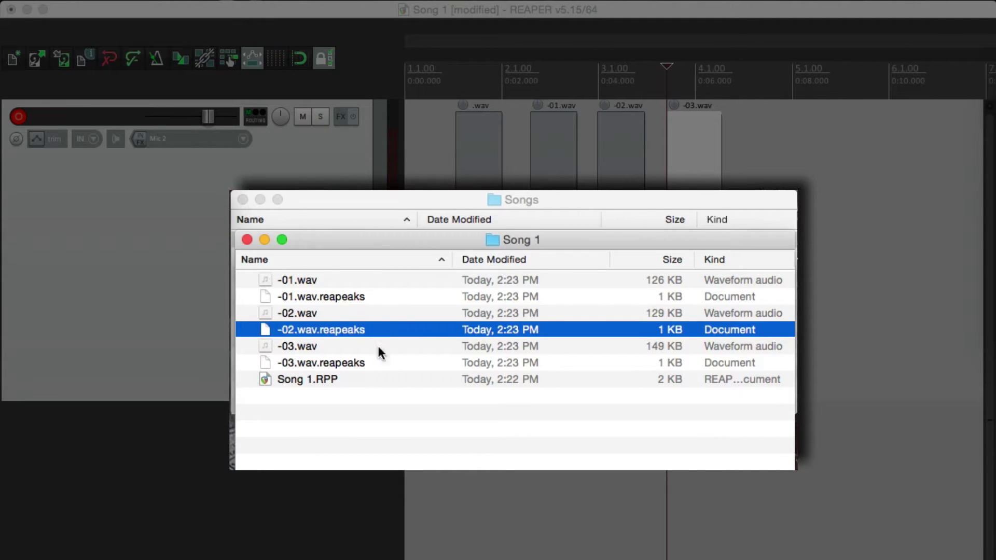
click(369, 381)
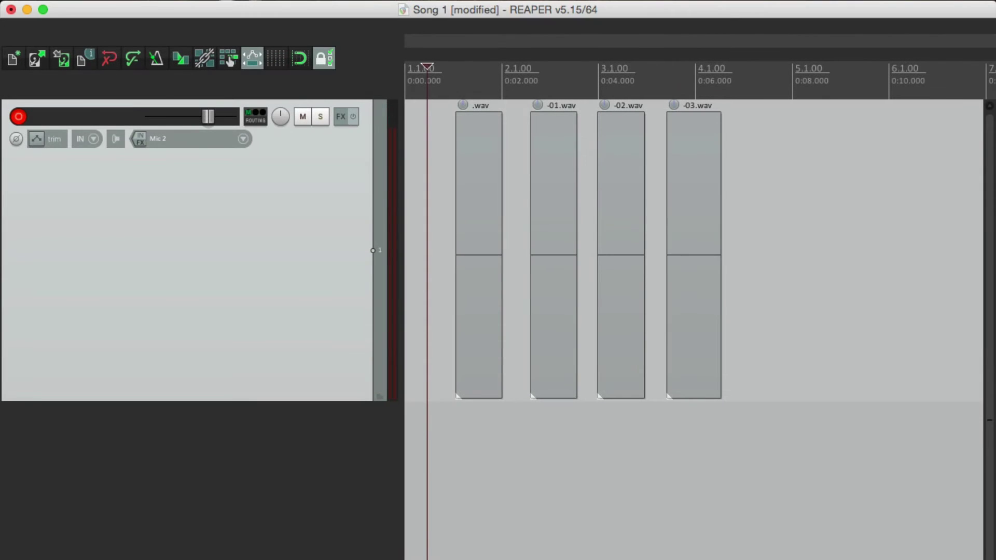
Step: Set the project's media save path to 'Audio' in Project Settings and confirm with OK
click(86, 59)
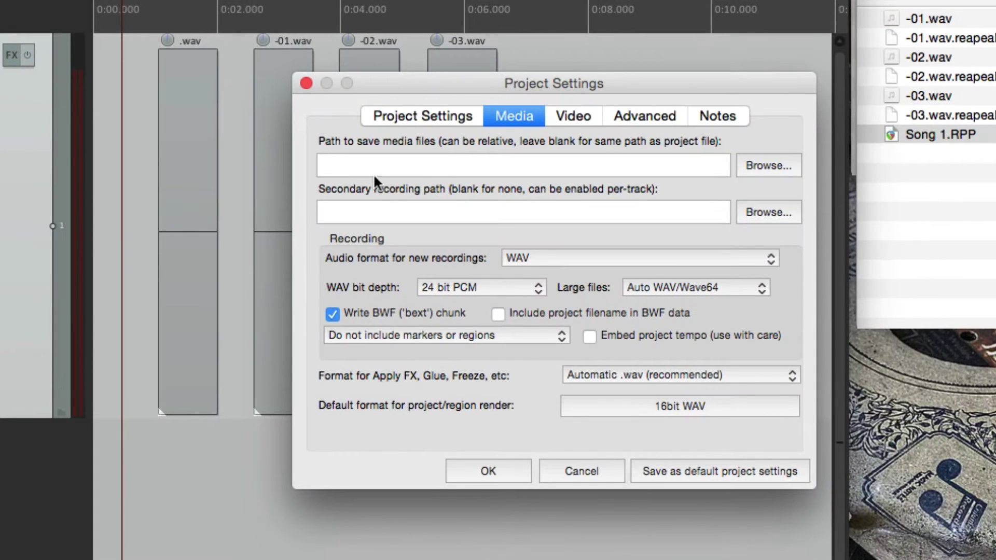
click(510, 166)
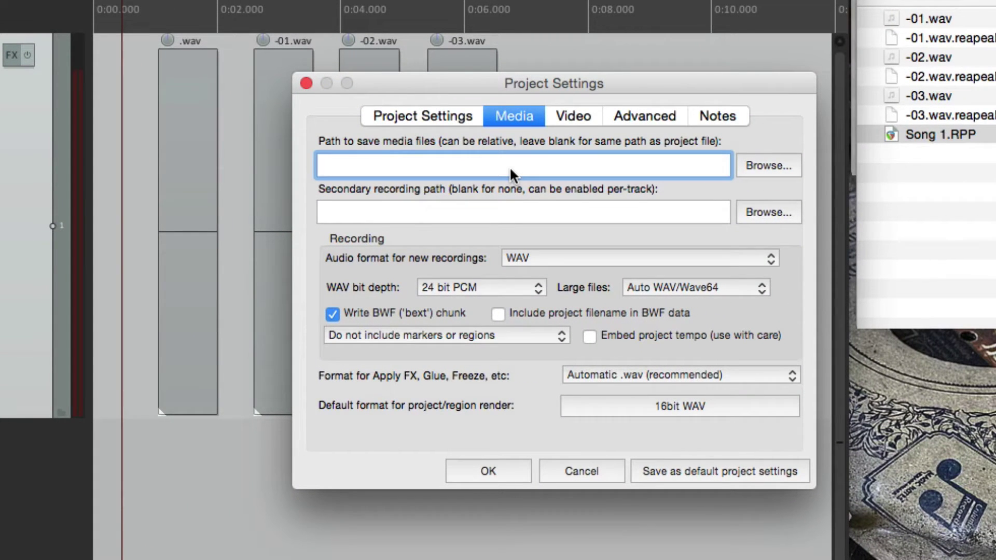
text(Audio)
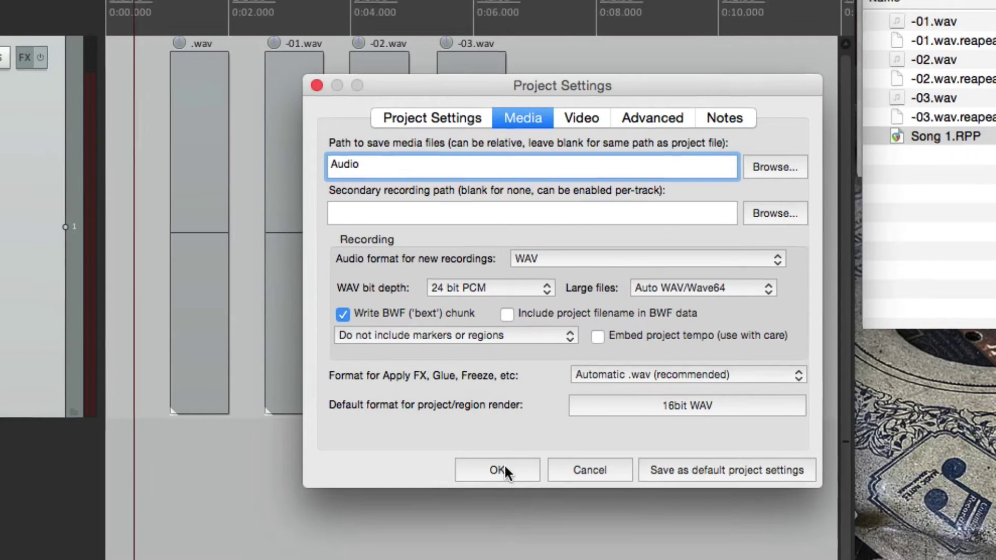
click(493, 466)
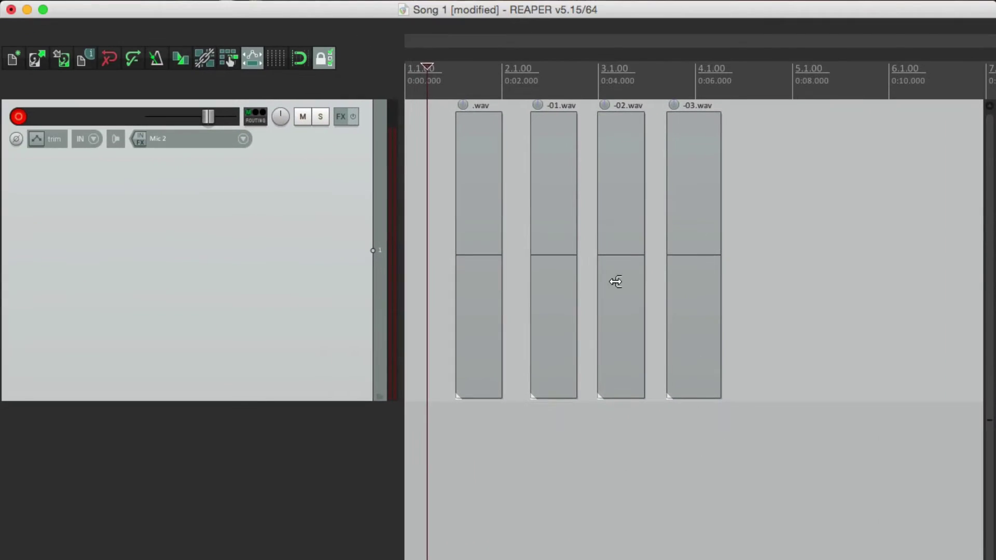
Step: Delete the four old clips and record four fresh takes at successive positions
click(440, 229)
key(super+z)
key(super+z)
key(super+z)
key(super+z)
click(476, 213)
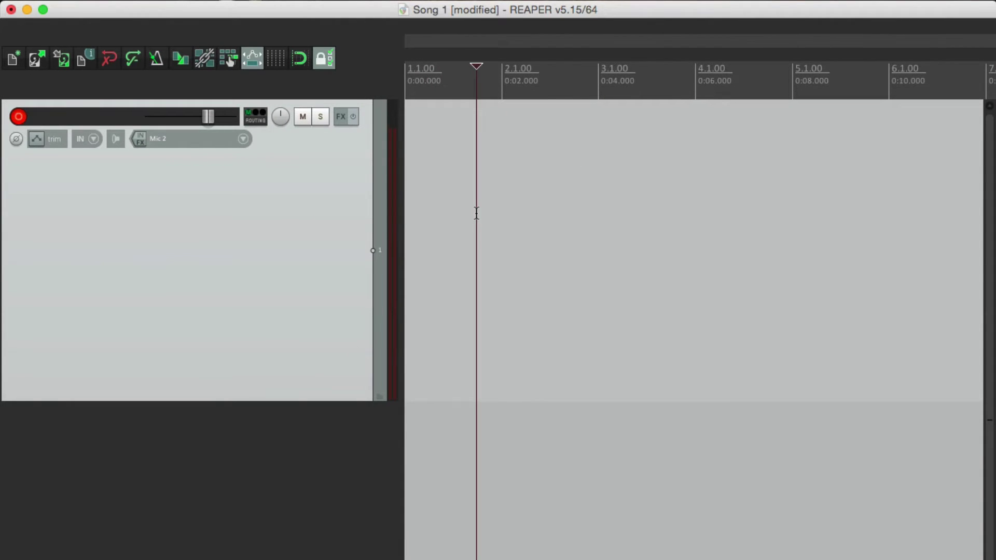
key(super+r)
key(space)
click(538, 181)
key(super+r)
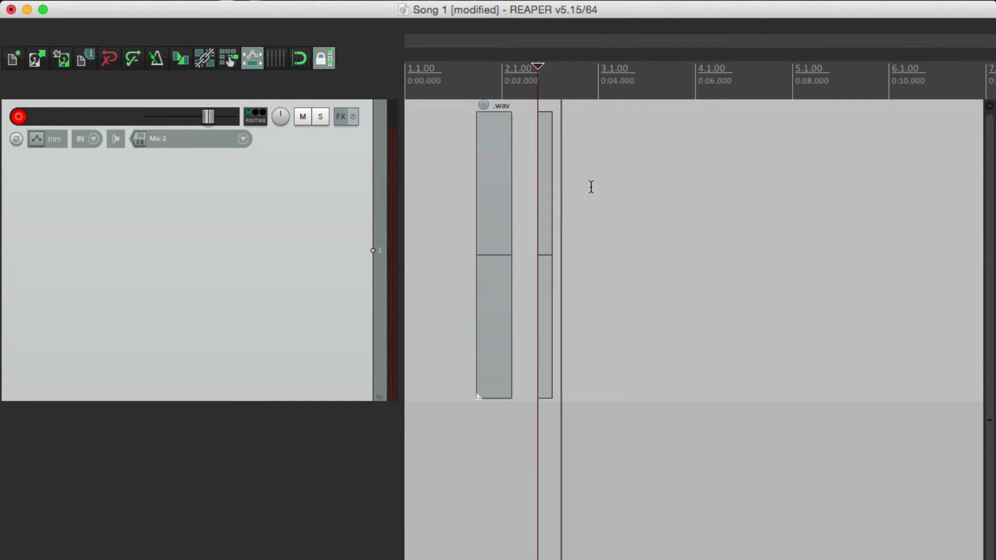
key(space)
click(606, 179)
key(super+r)
key(space)
click(672, 189)
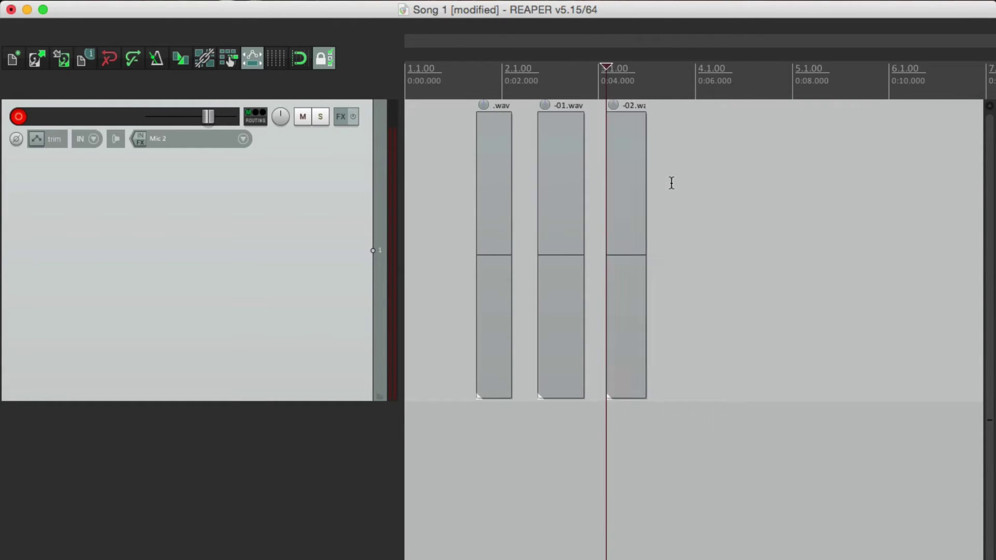
key(super+r)
key(space)
click(733, 212)
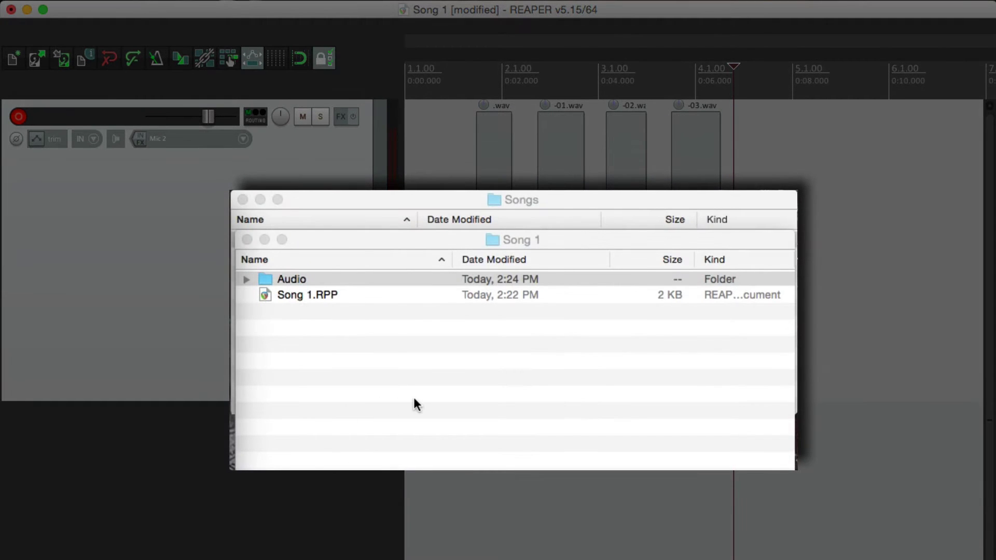
Step: Check the Song 1 Audio folder for the new .wav and .reapeaks files, then close it
click(404, 353)
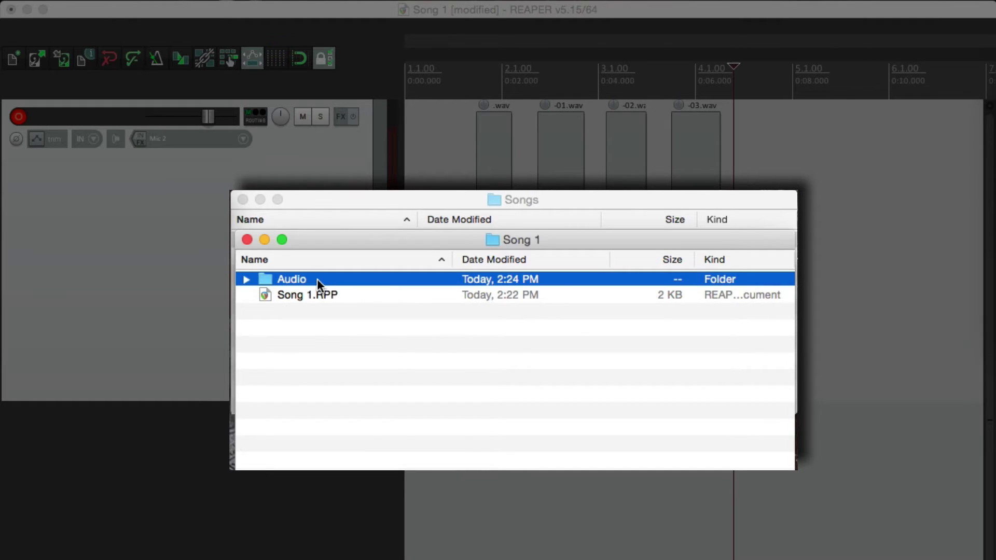
double_click(265, 282)
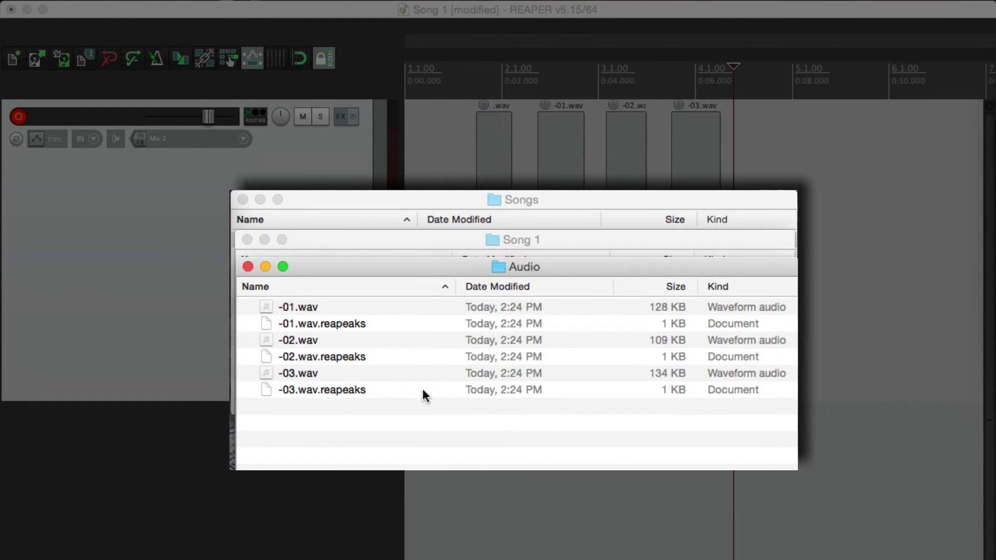
click(384, 332)
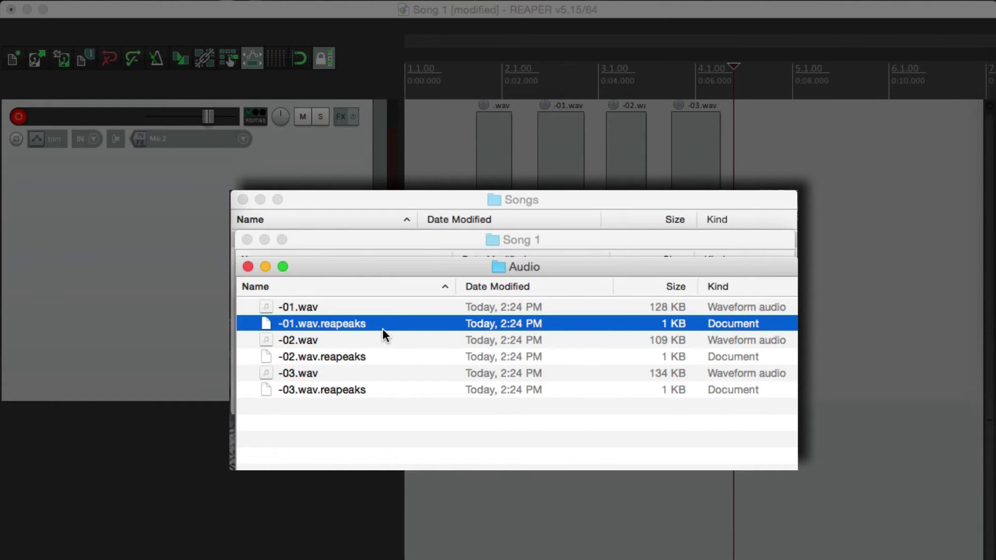
click(247, 267)
click(328, 376)
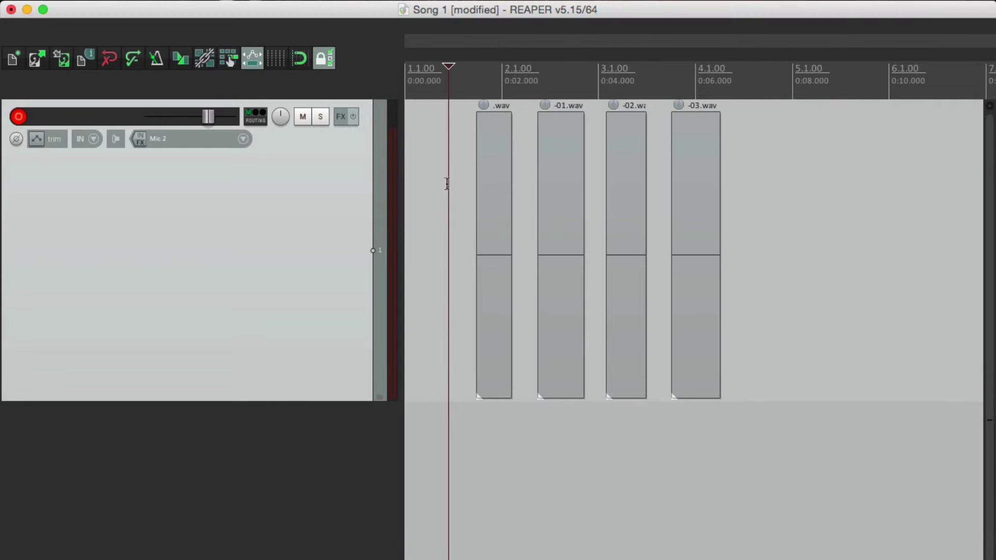
click(85, 58)
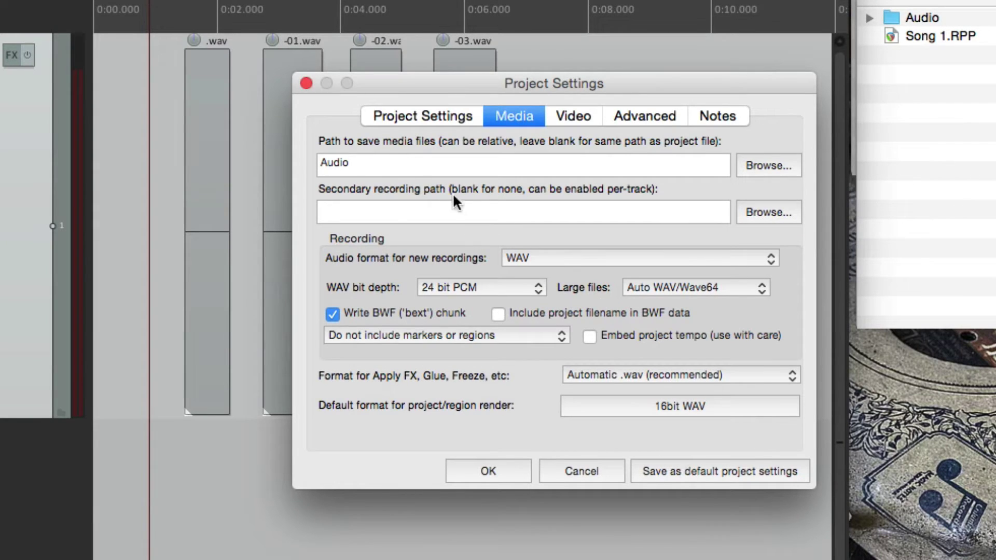
double_click(392, 163)
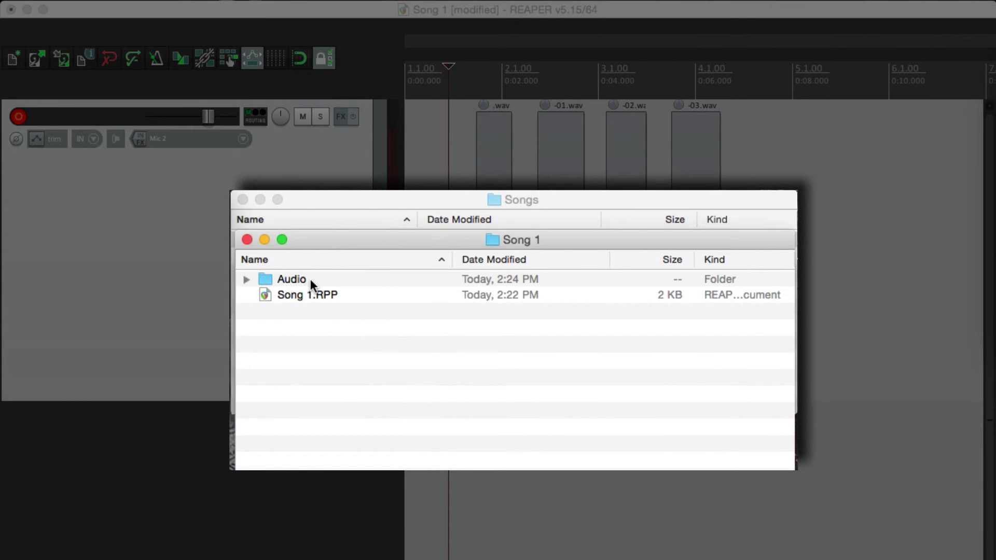
Step: Select the Audio folder in Finder and bring up REAPER's project preferences
click(310, 282)
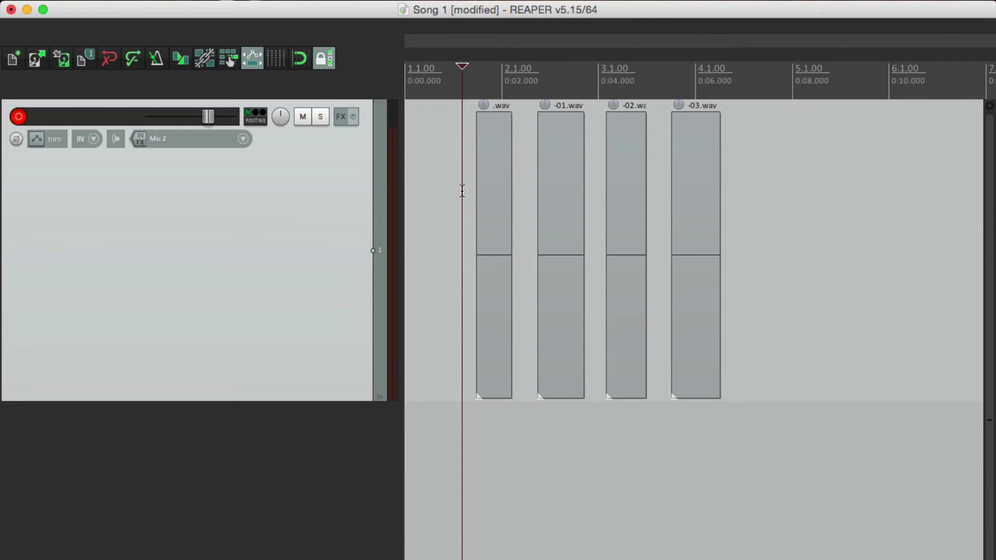
key(super+comma)
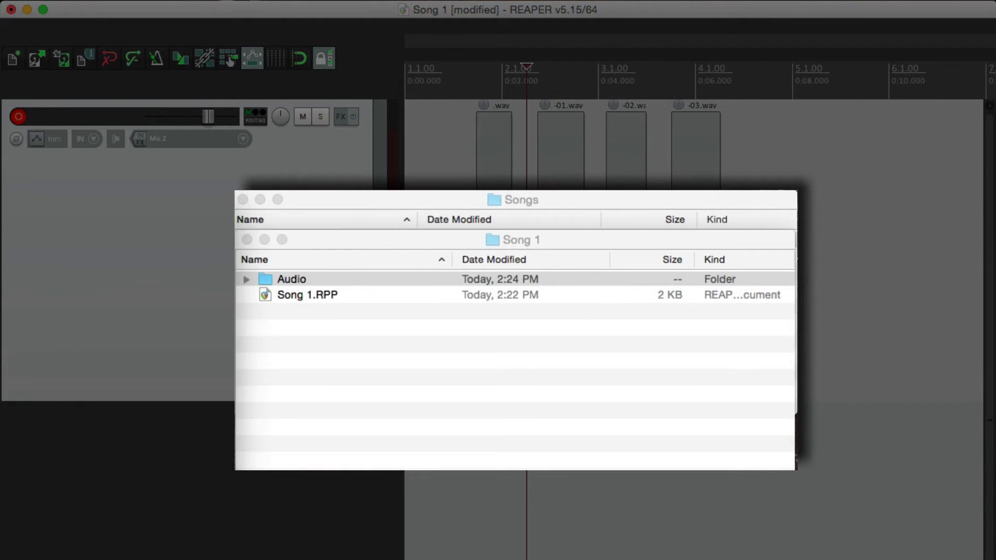
Step: Save, compare Song 1.RPP with its Song 1.RPP-bak backup in Finder, then save again
key(super+s)
click(397, 351)
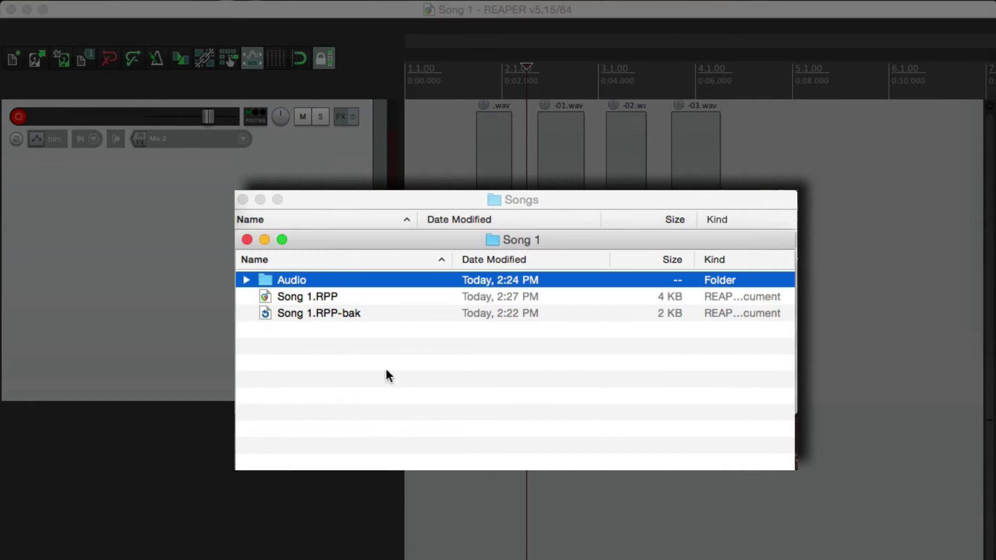
click(369, 314)
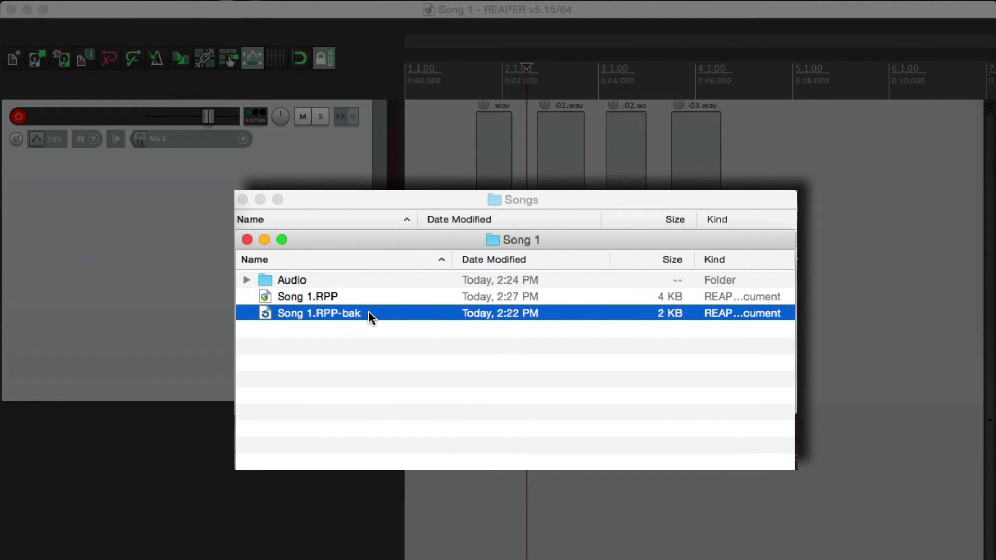
click(364, 296)
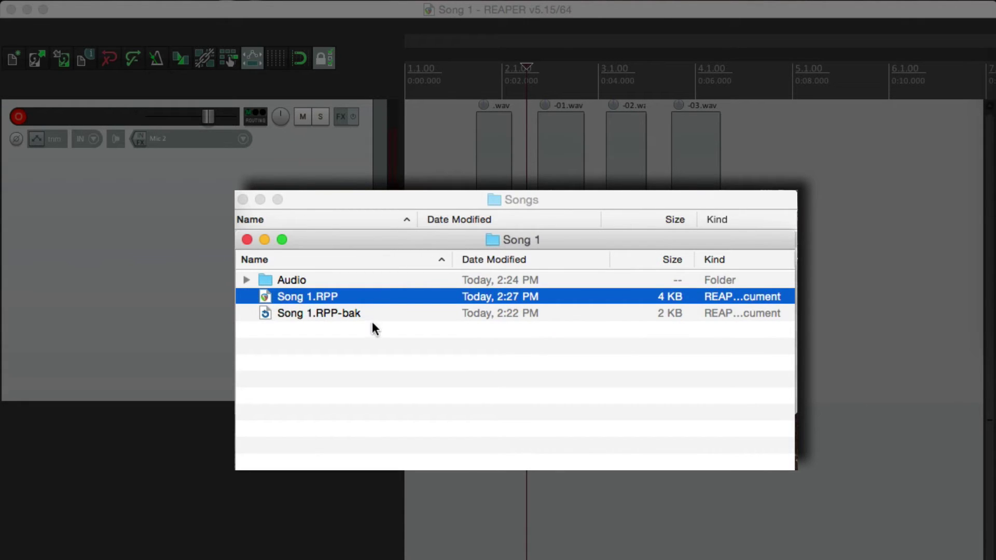
click(373, 314)
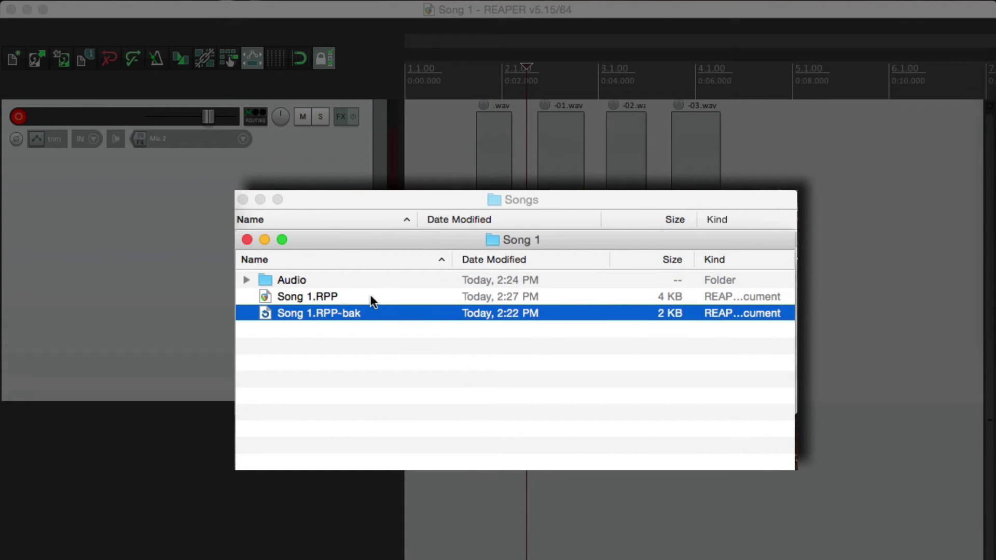
click(369, 296)
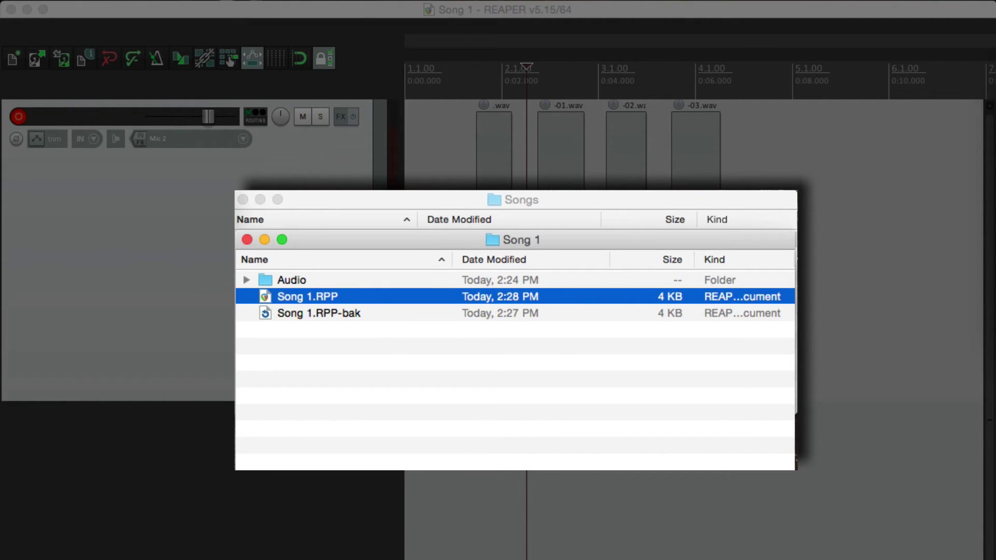
key(space)
key(super+s)
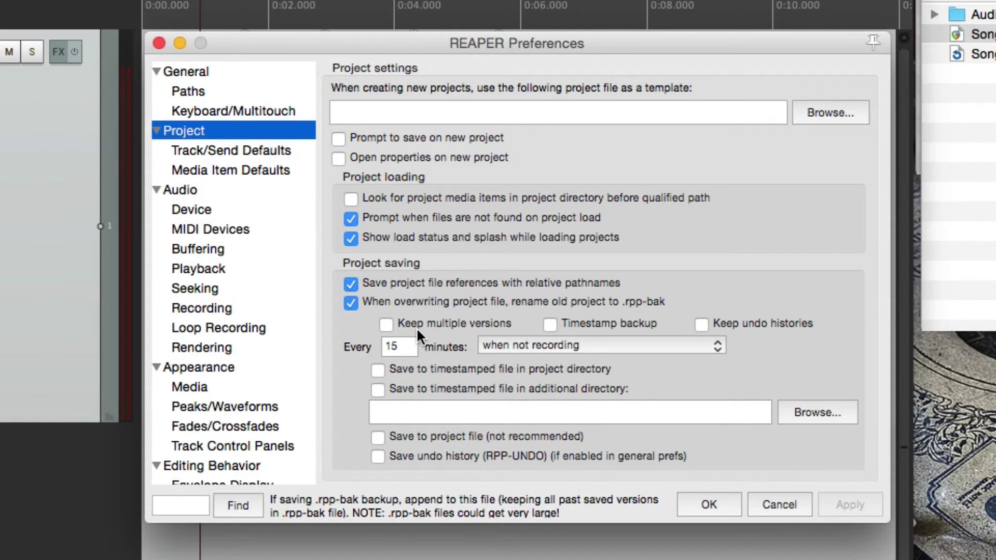
Step: Enable 'Keep multiple versions' for backups, then save to append another version
click(387, 324)
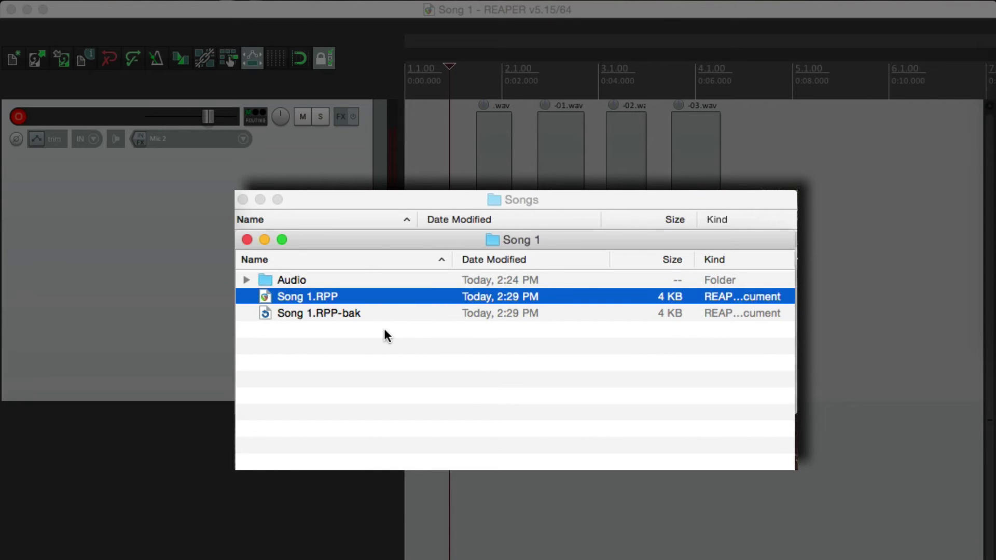
key(super+Tab)
key(super+s)
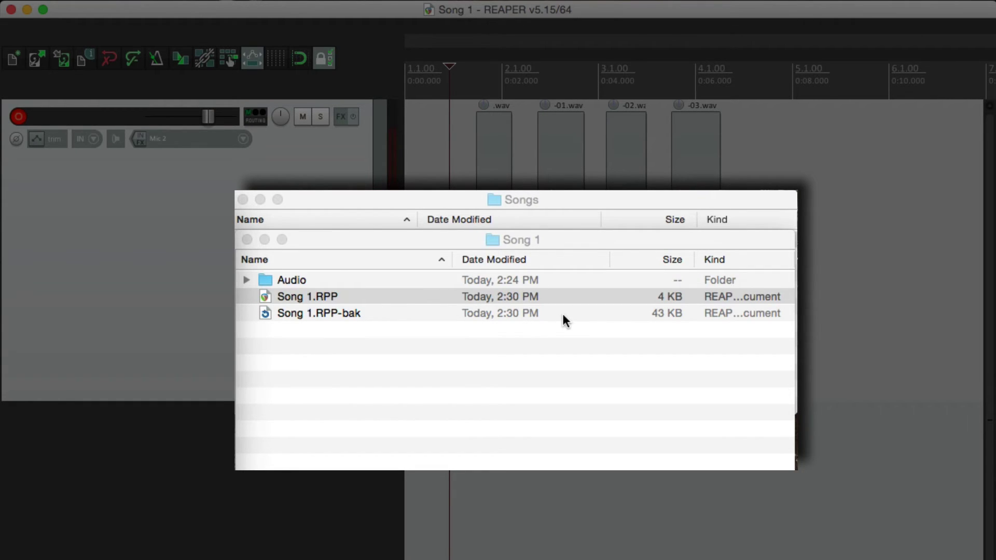
Step: Load the 14:30:28 version from Song 1.RPP-bak as a new project
double_click(340, 312)
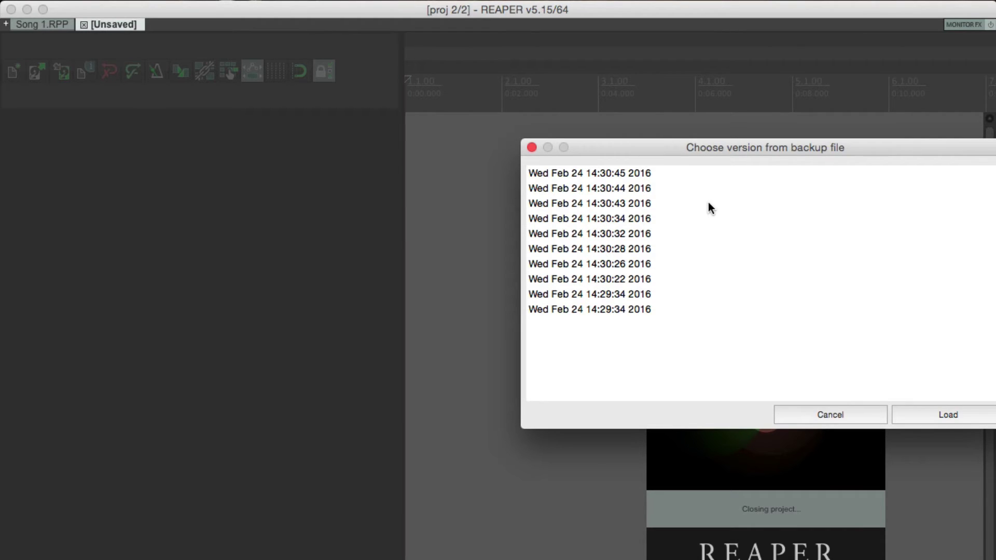
click(648, 250)
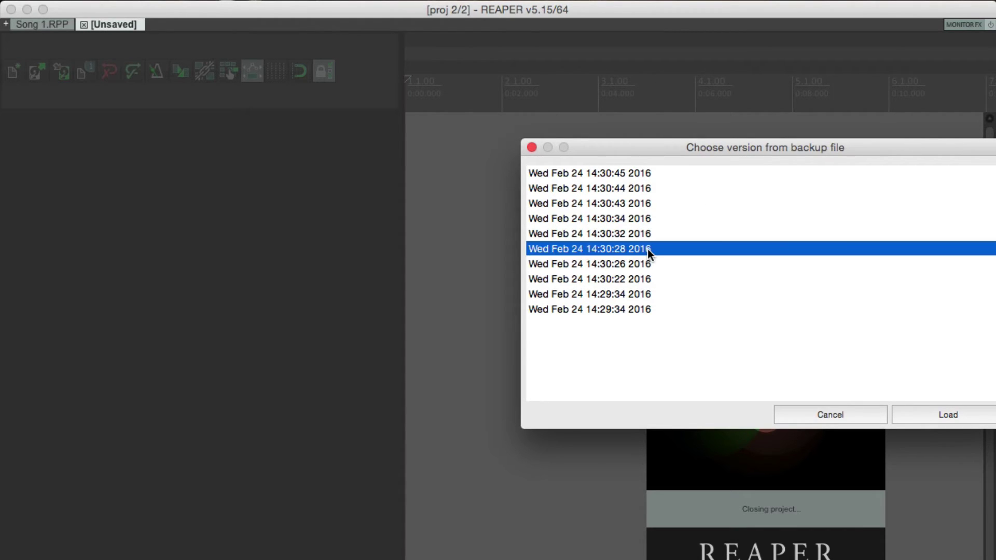
click(919, 418)
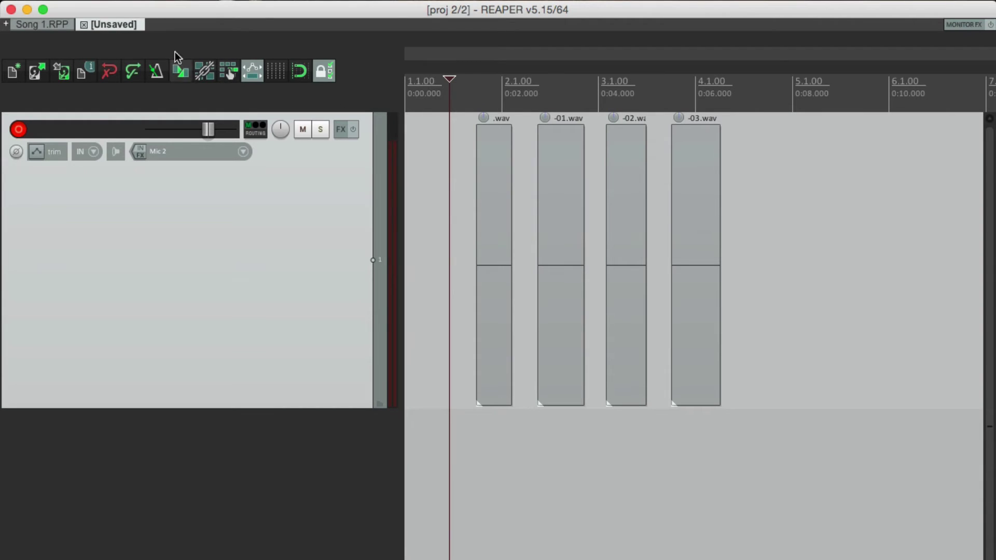
Step: Close the [Unsaved] tab, untick 'Keep multiple versions' and tick 'Timestamp backup'
click(84, 24)
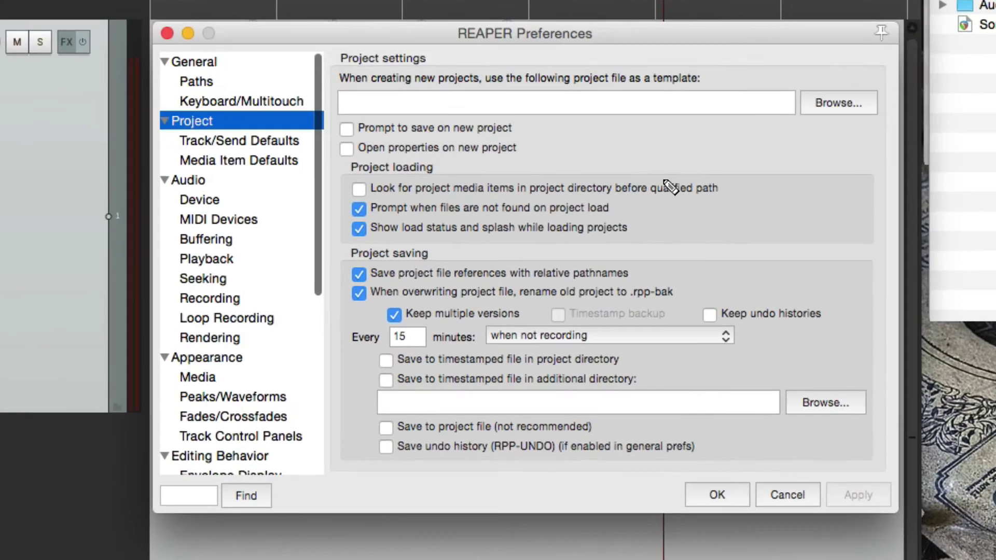
click(394, 315)
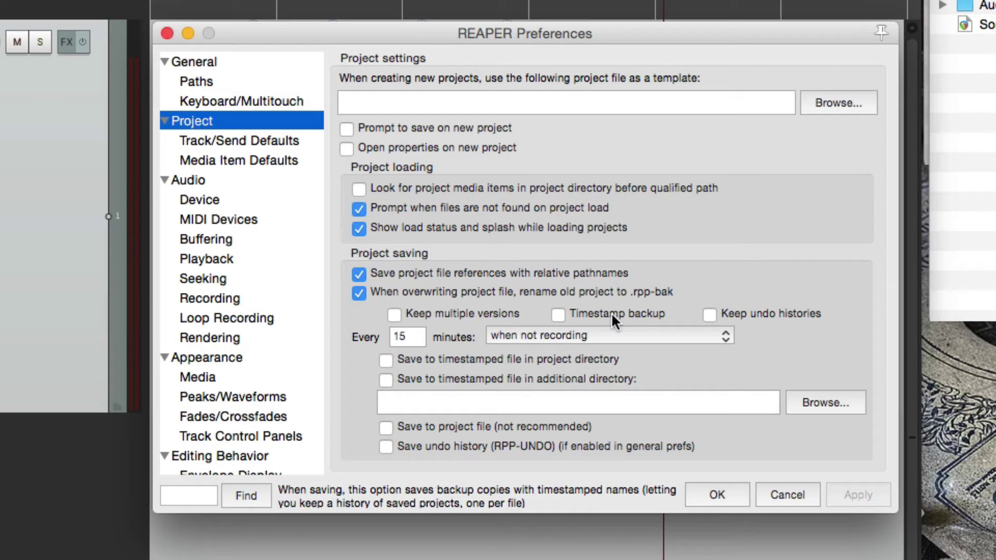
click(563, 319)
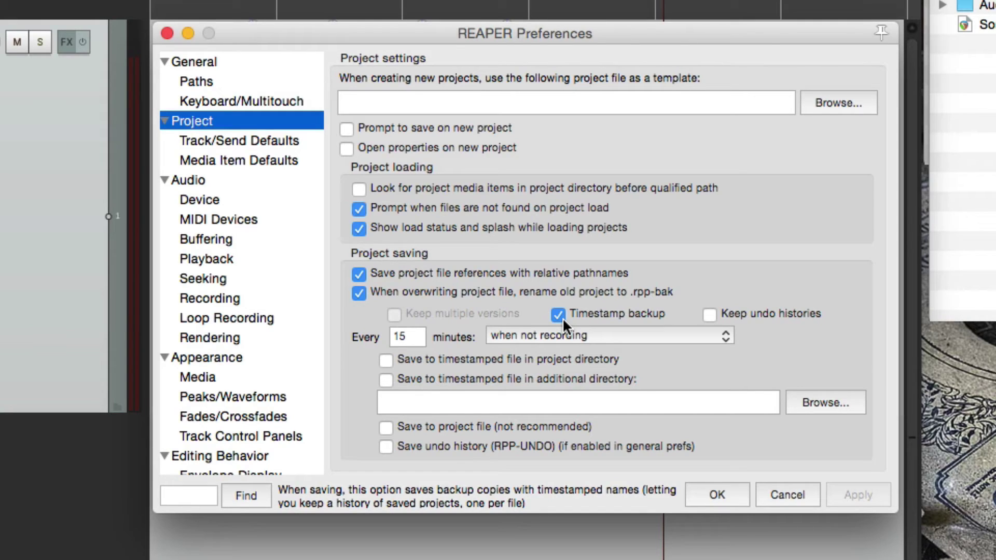
click(562, 317)
click(392, 314)
click(393, 314)
click(557, 314)
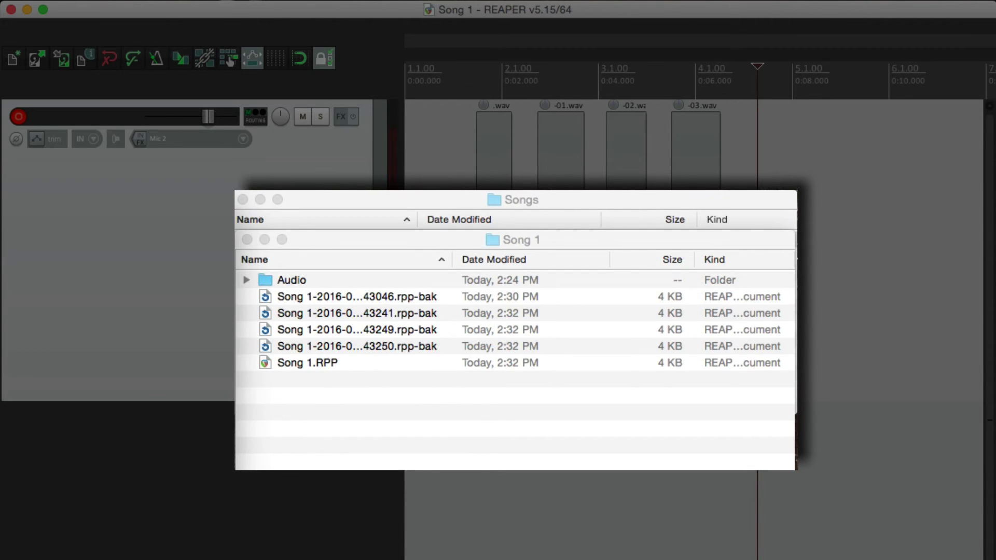
Step: Widen Finder's name column, open an older timestamped Song 1 backup, then close its unsaved tab
click(470, 306)
drag(451, 260, 543, 258)
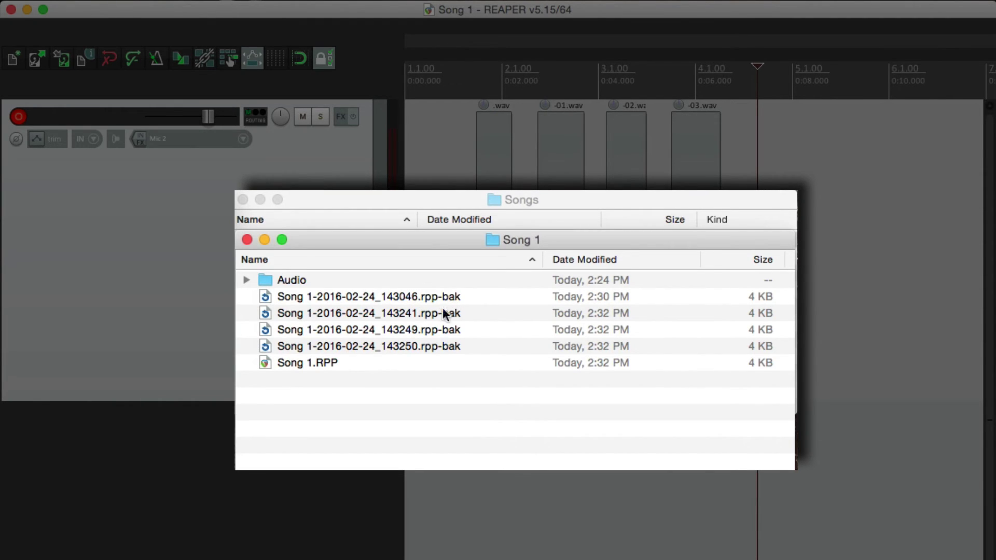
double_click(372, 312)
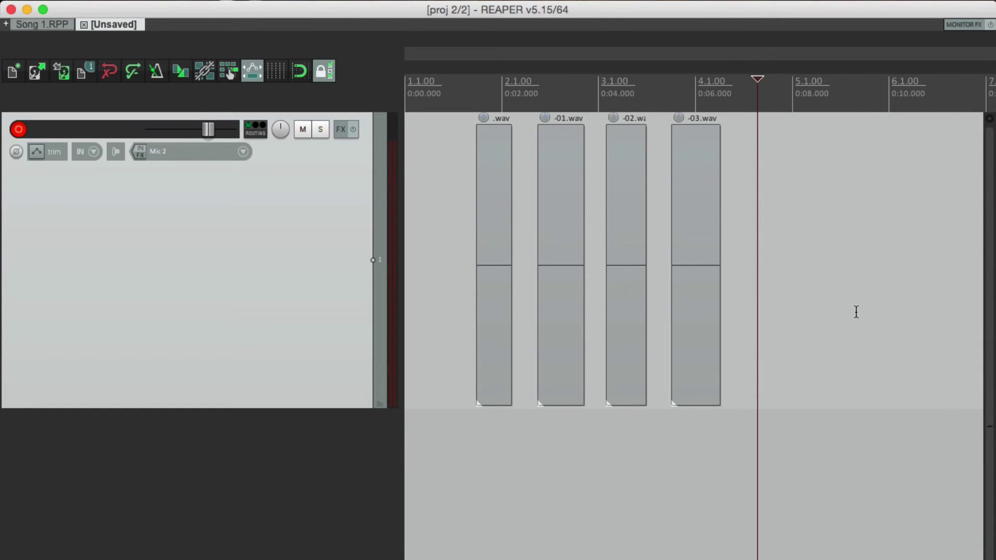
click(83, 24)
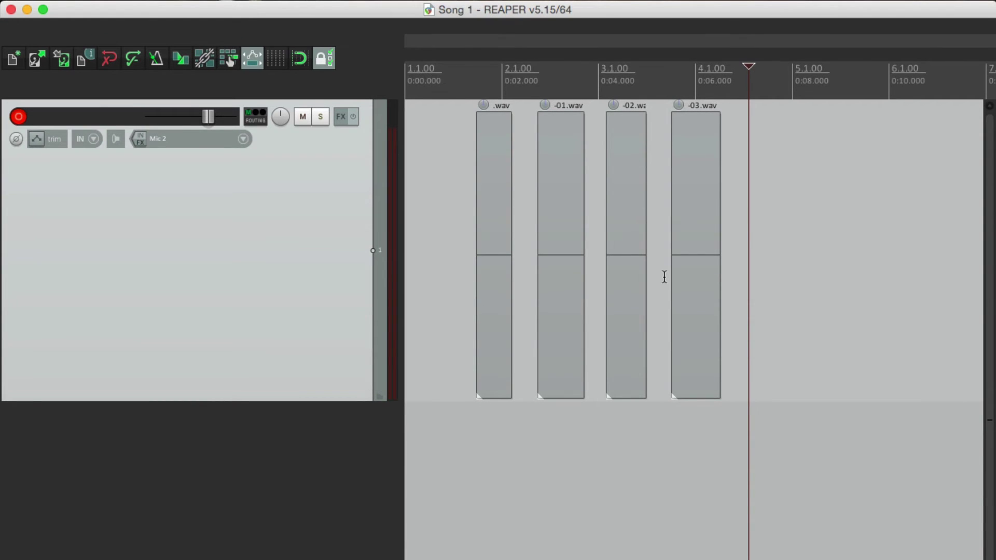
Step: In Project preferences, uncheck Timestamp backup, leave undo histories off, and set autosave every 1 minute
key(super+comma)
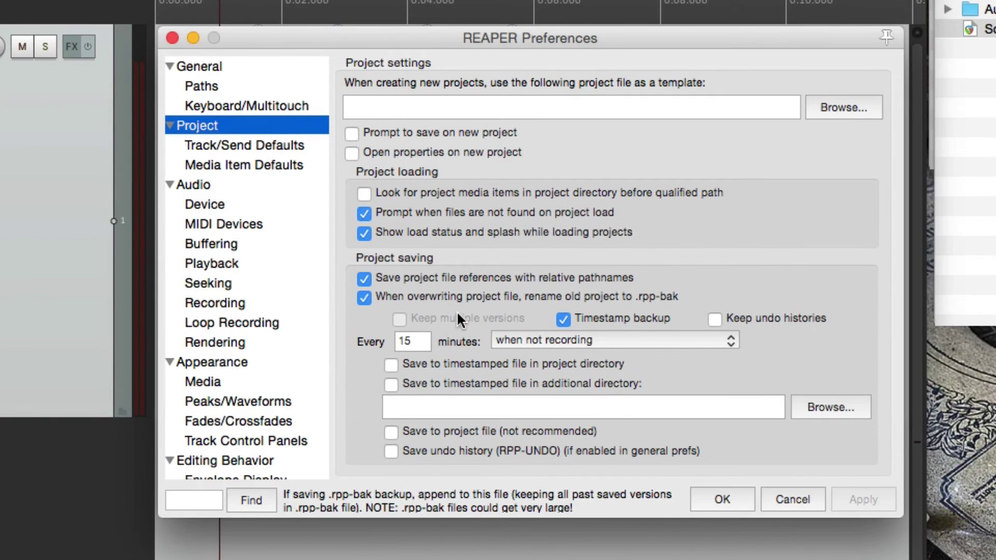
click(564, 319)
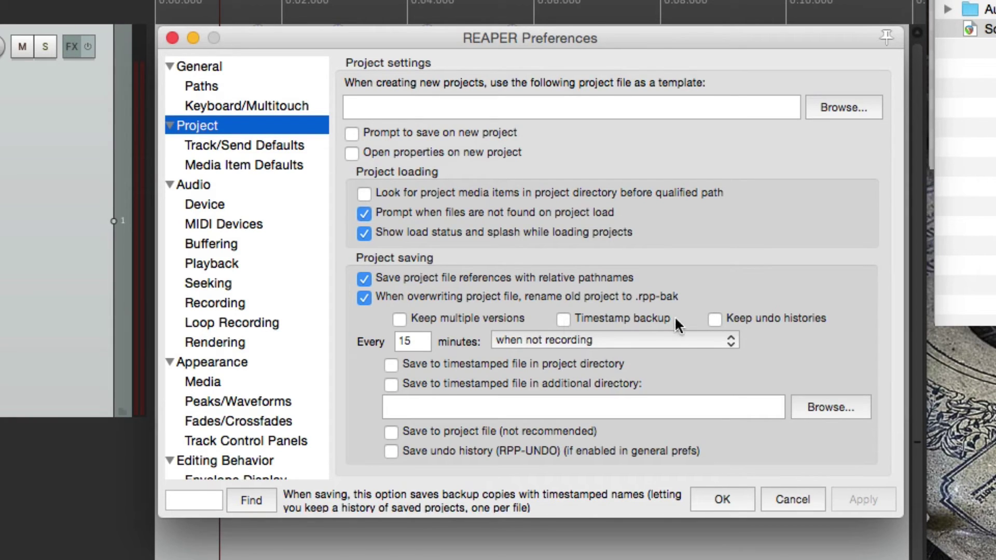
click(715, 321)
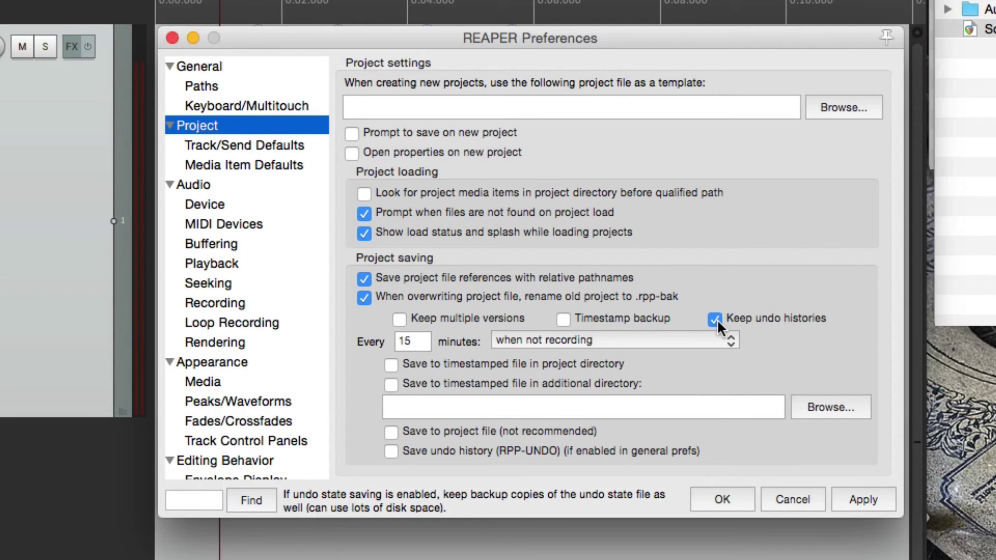
click(716, 319)
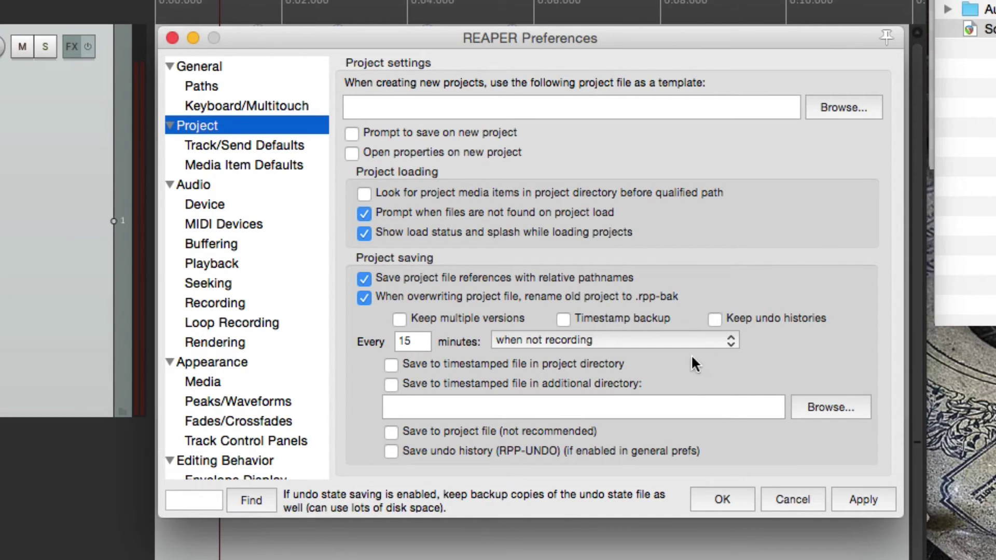
double_click(419, 338)
text(1)
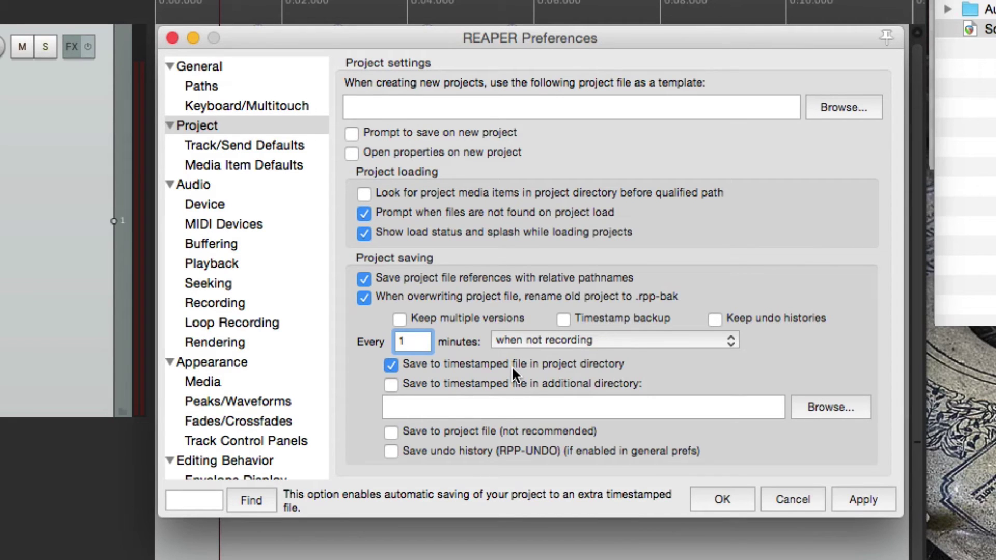
Step: Confirm the preferences with OK, then change the autosave interval from 1 to 3 minutes
click(707, 493)
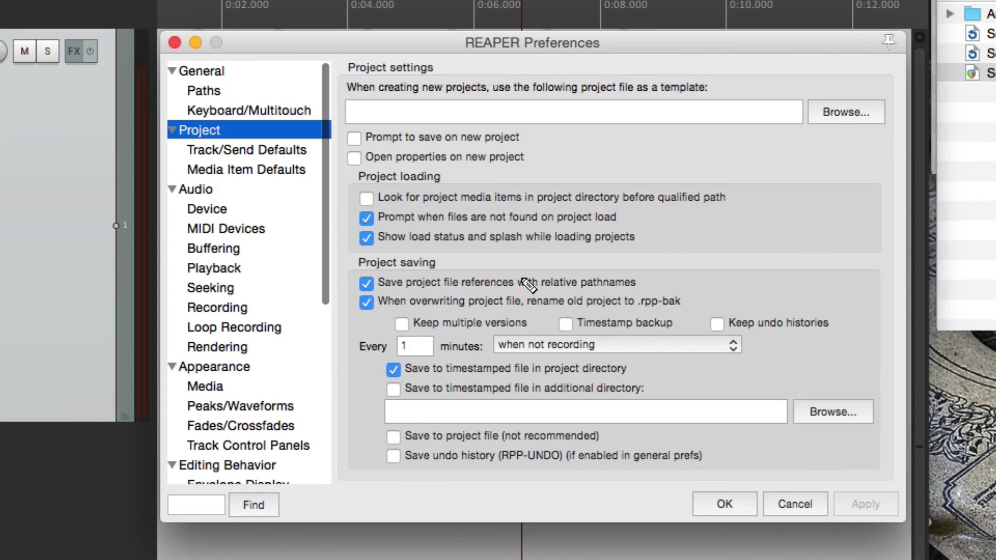
click(419, 346)
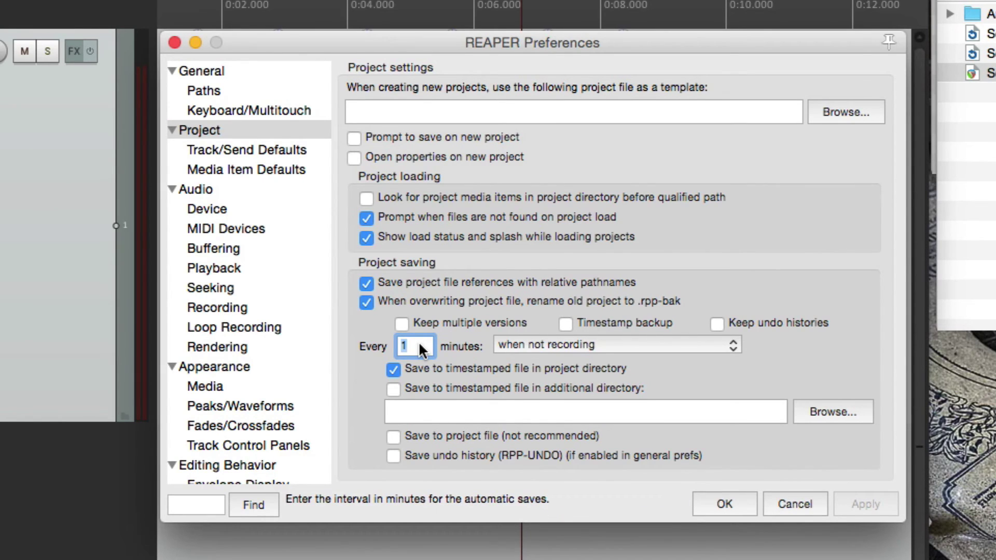
text(3)
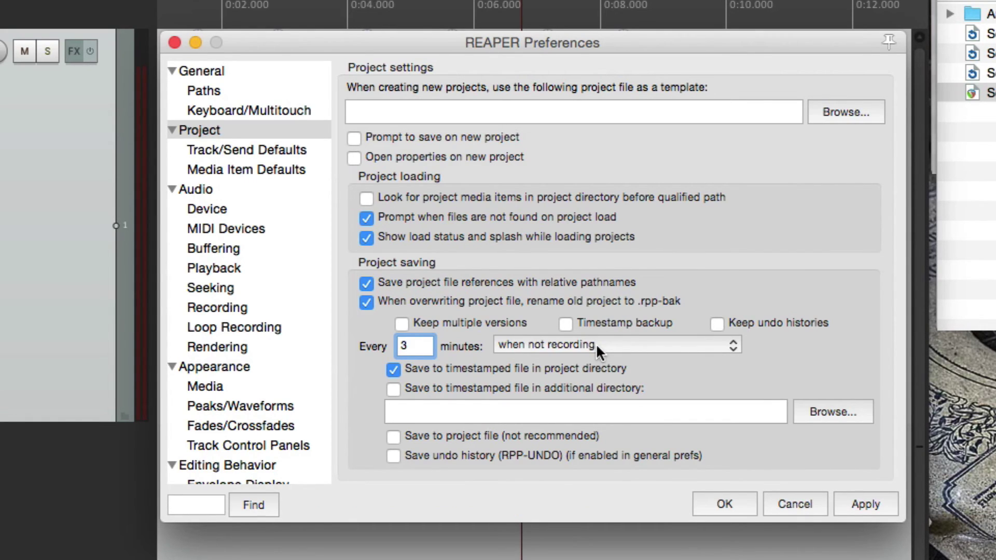
Step: Leave the autosave condition on 'when not recording' and set the interval to 15 minutes
click(595, 343)
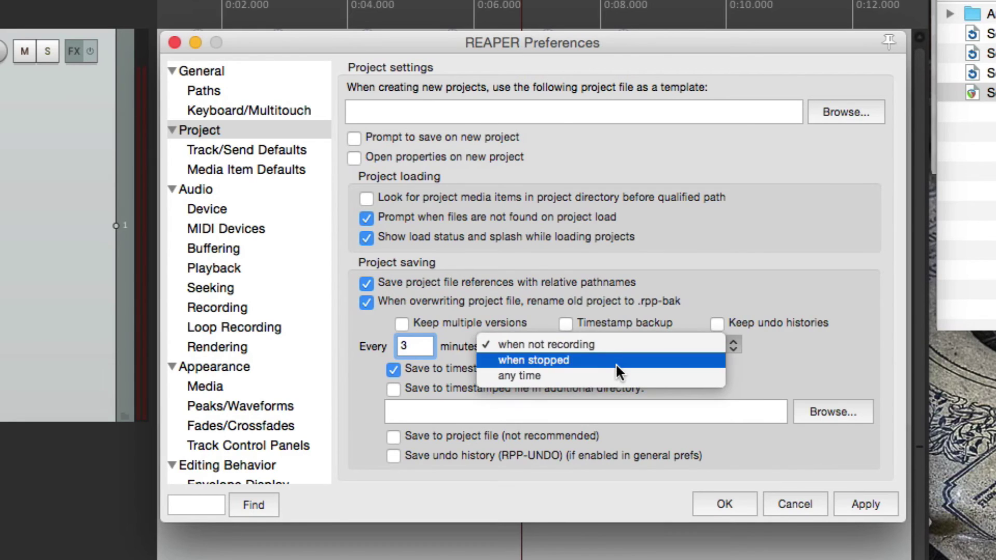
click(615, 363)
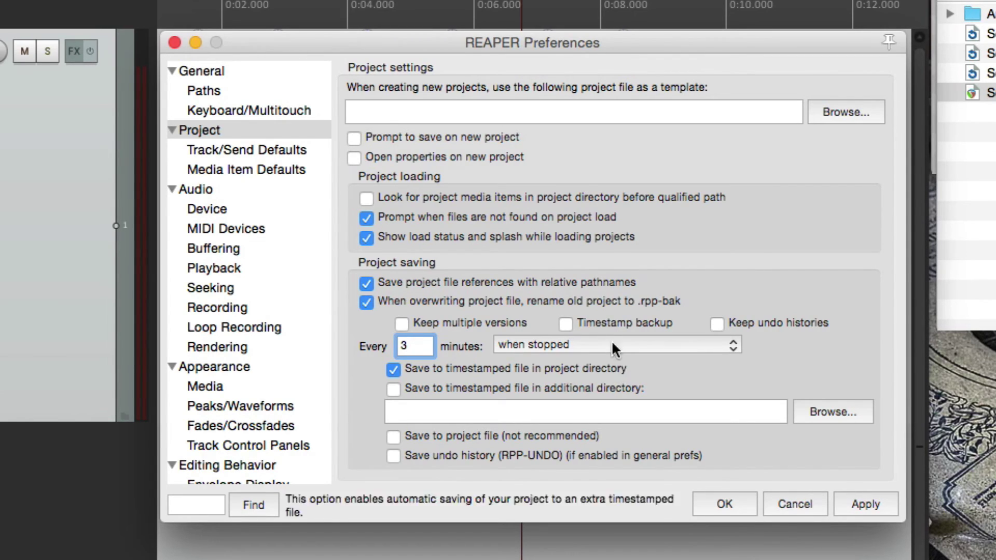
click(611, 344)
click(609, 358)
click(609, 344)
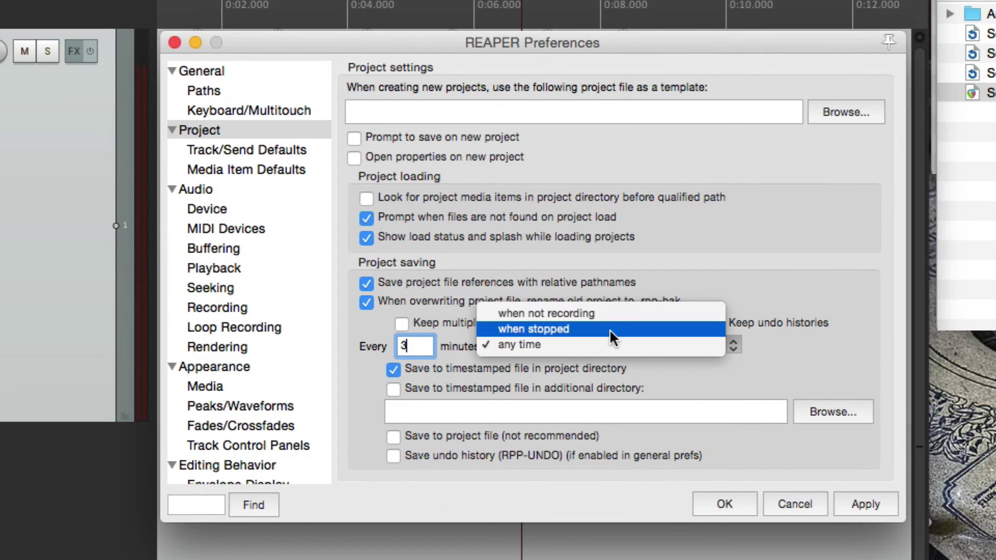
click(608, 329)
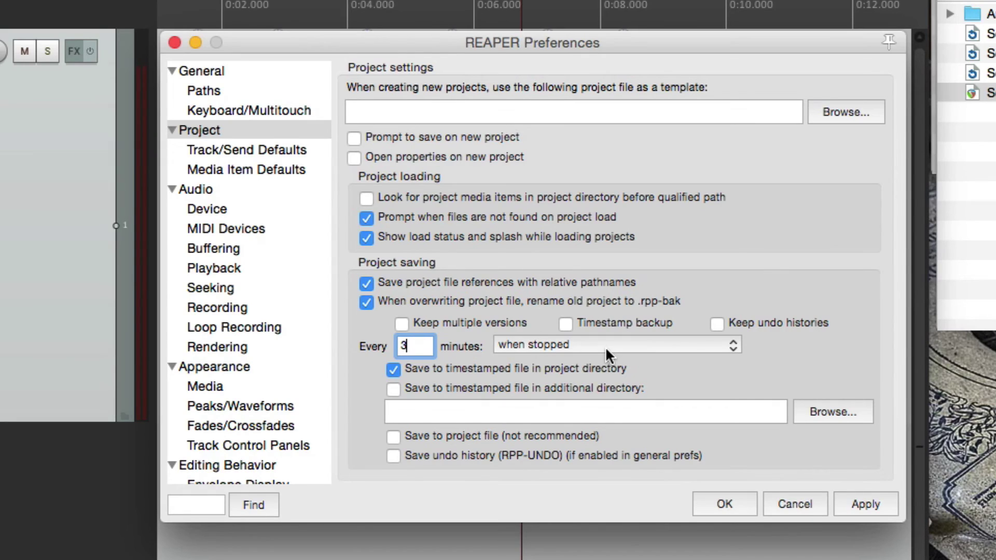
click(605, 347)
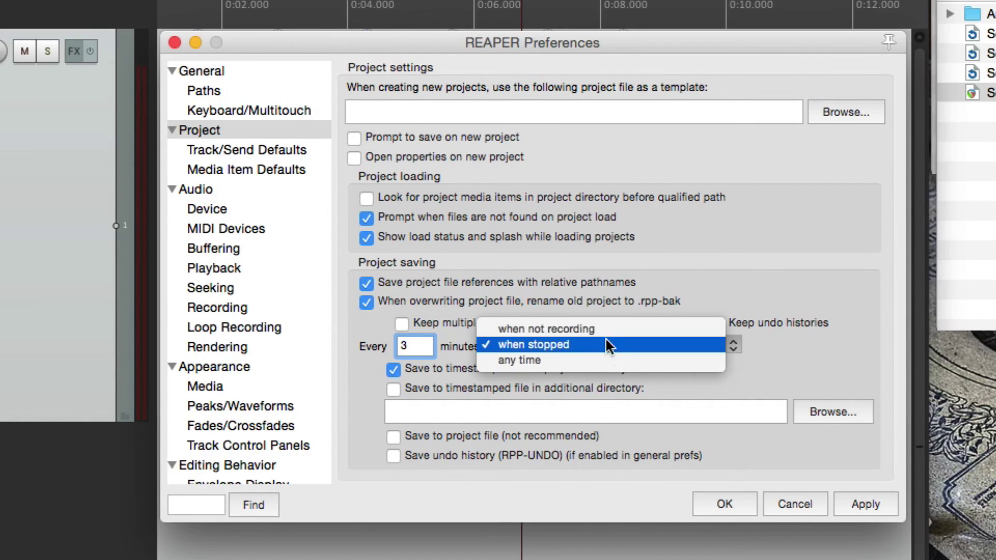
click(605, 328)
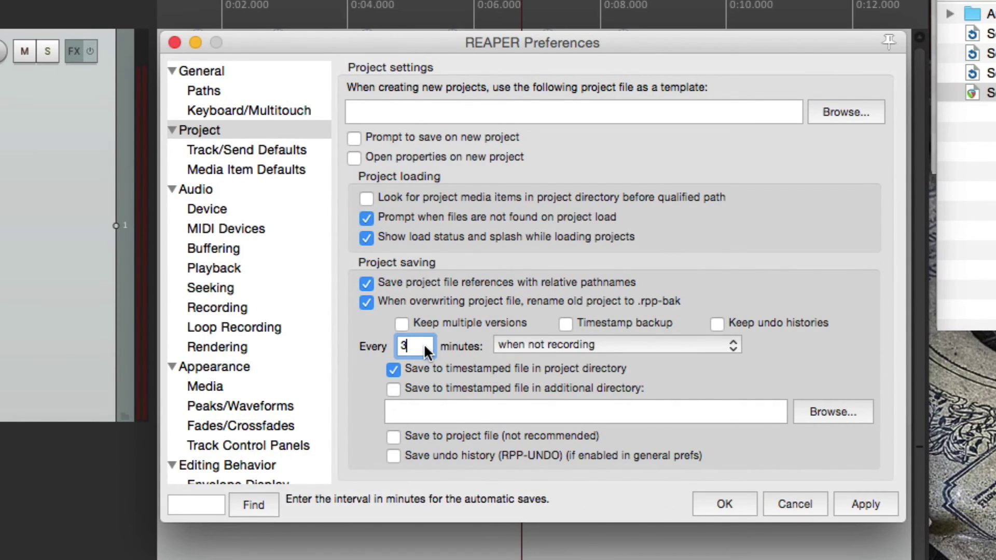
text(15)
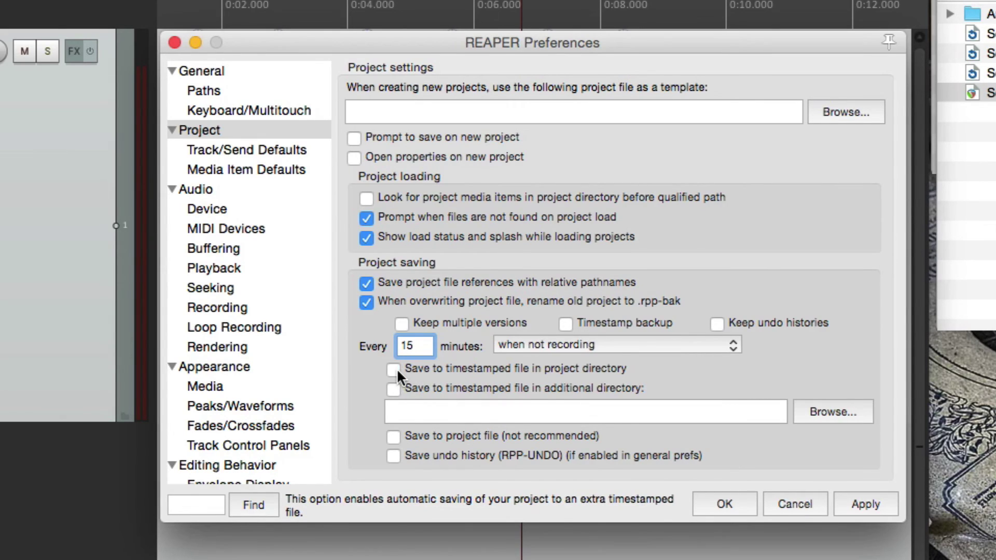
Step: Turn off the timestamped autosave files and check 'Save to project file (not recommended)'
click(393, 389)
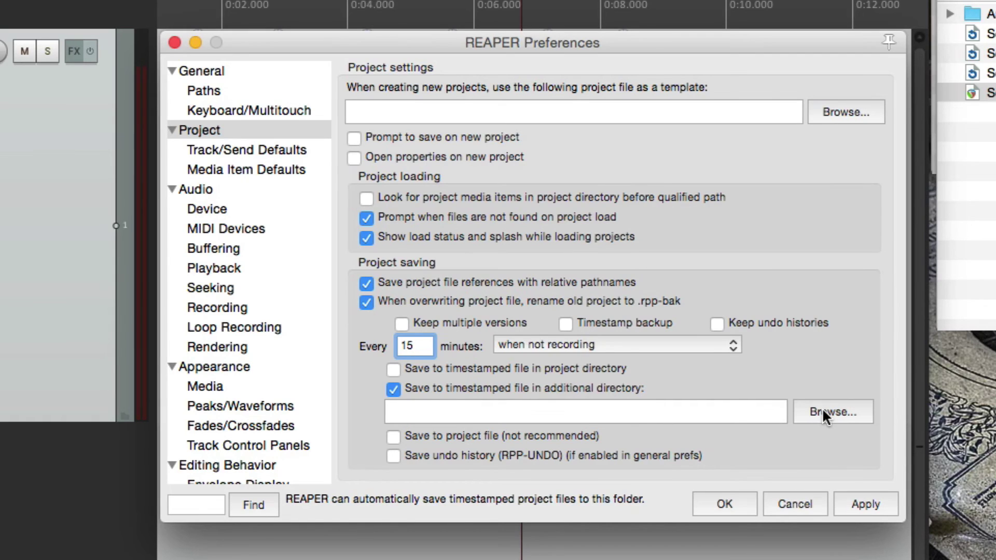
click(553, 407)
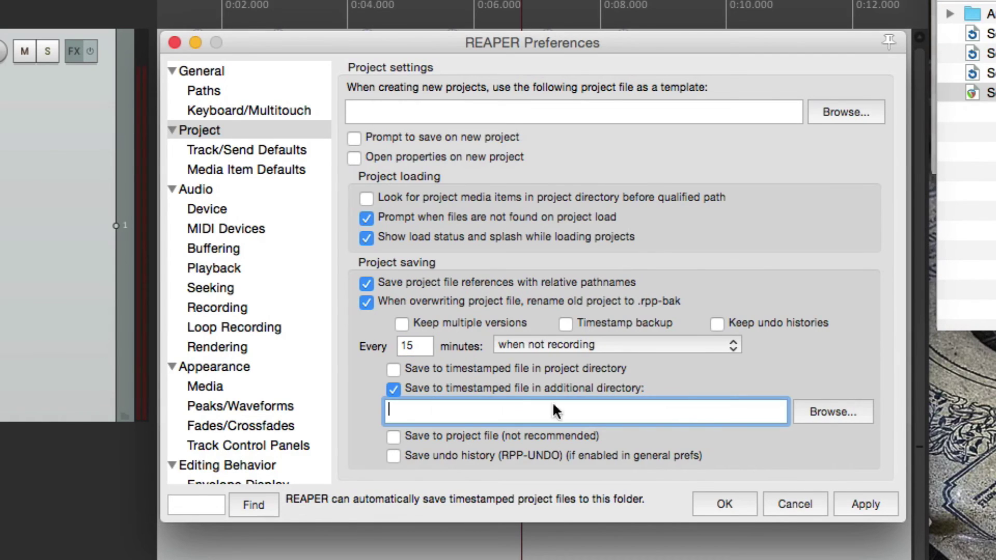
click(392, 368)
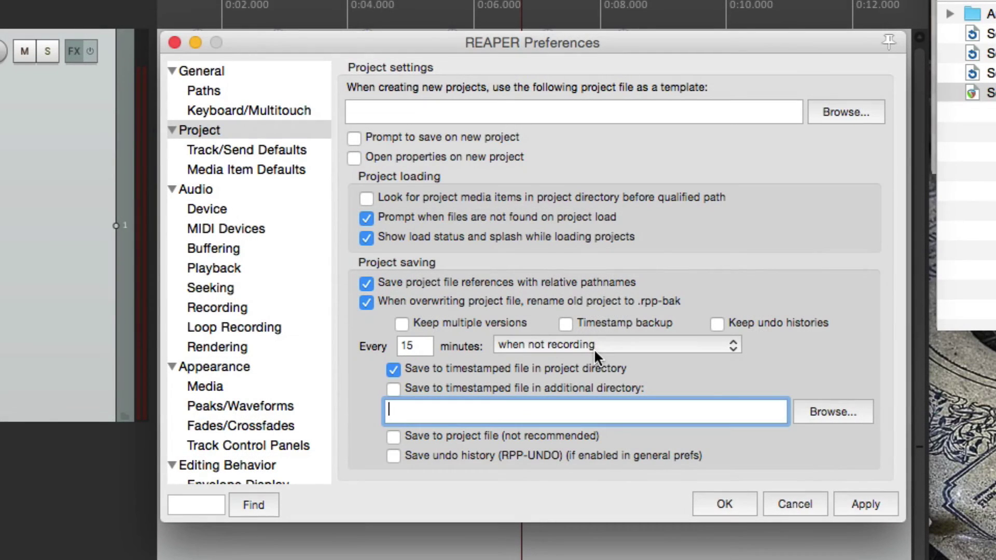
click(394, 369)
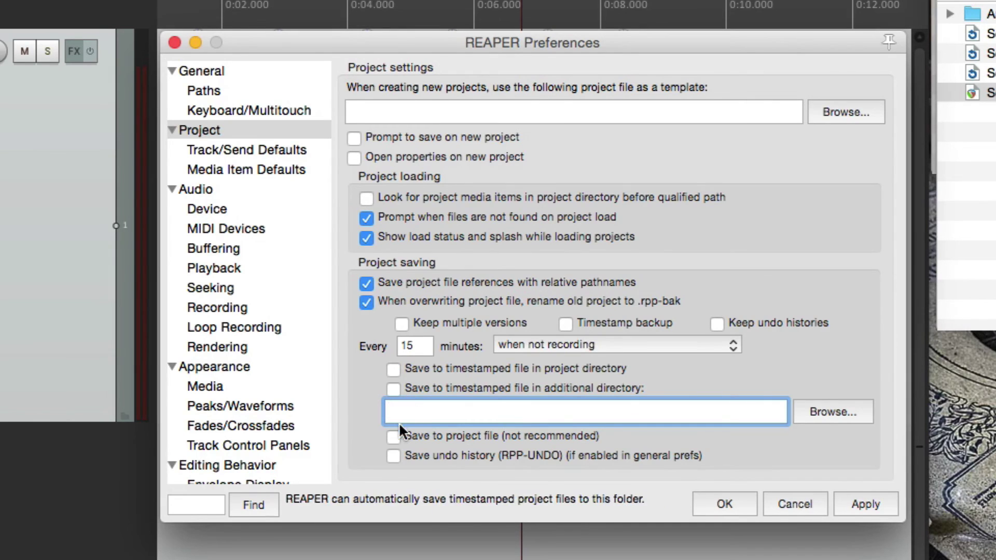
click(394, 436)
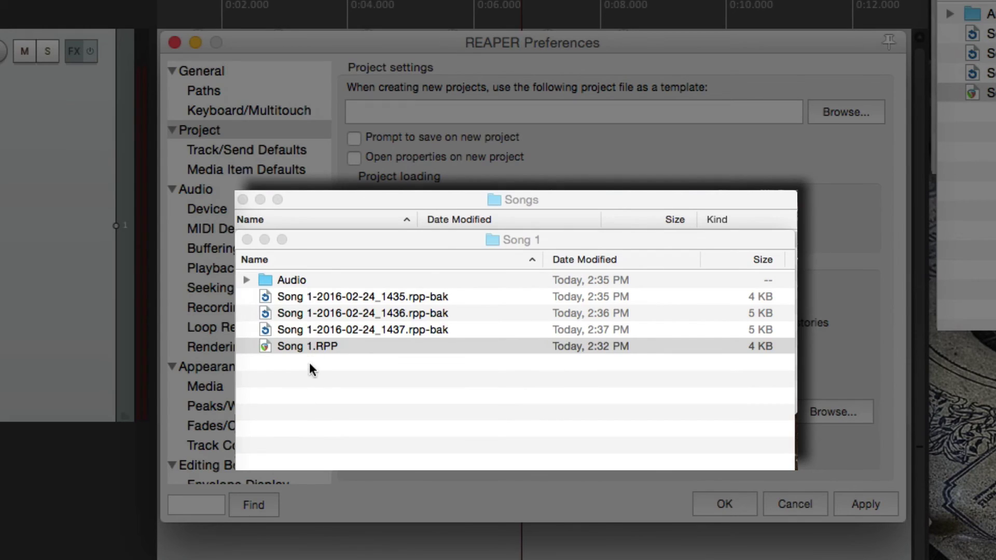
Step: Bring the Song 1 project folder window to the front
click(306, 348)
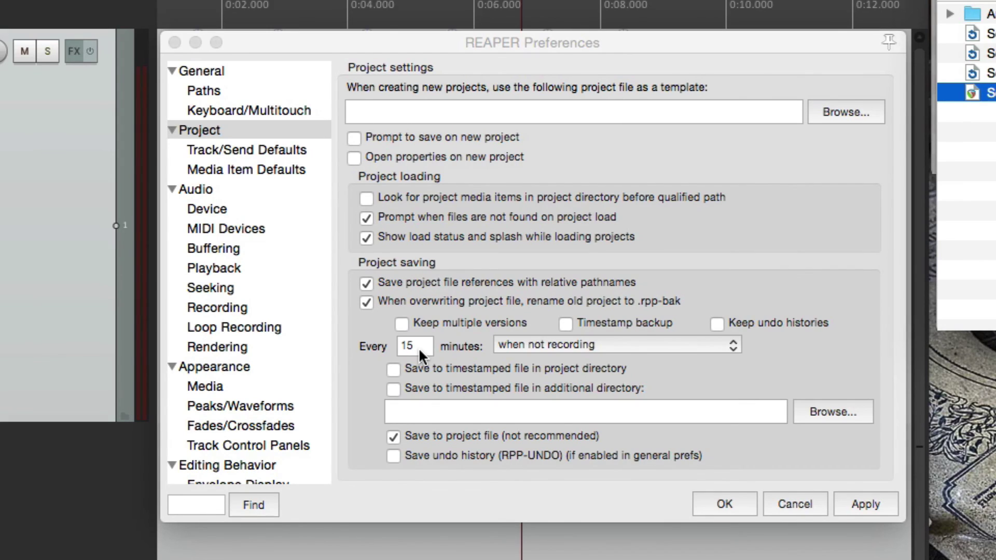
Step: Back in Preferences, leave Keep multiple versions and Timestamp backup both off
click(474, 308)
click(401, 325)
click(402, 324)
click(566, 324)
click(566, 324)
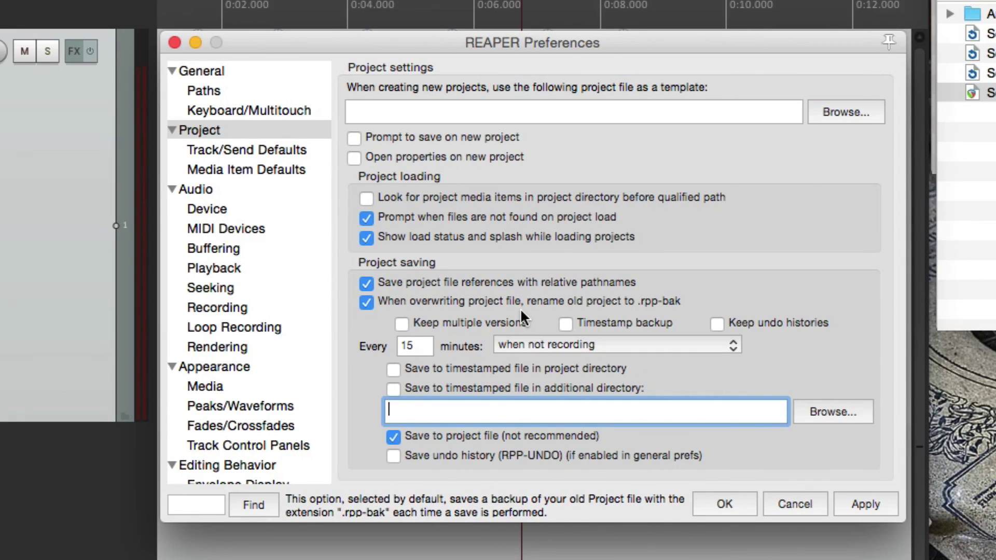
Step: Enable Timestamp backup and 'Save to timestamped file in project directory' every 15 minutes
click(527, 367)
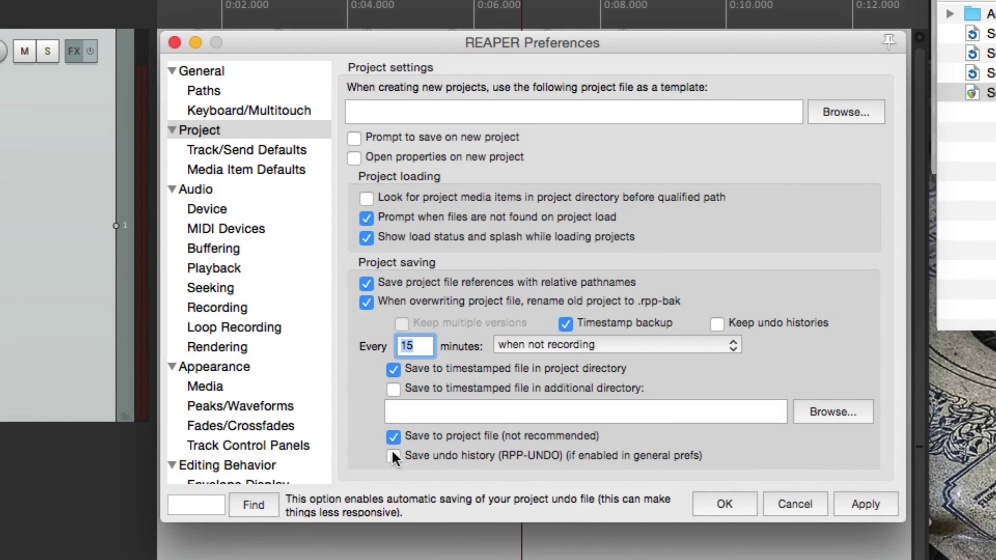